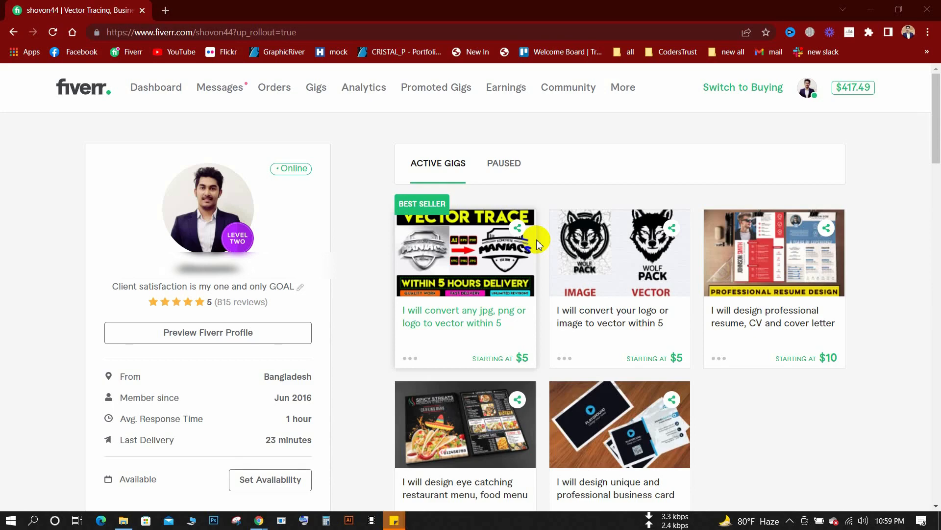
Open the Help & Support page from the Support links in the profile page's footer
{"action": "scroll", "coordinate": [588, 230], "scroll_direction": "down", "scroll_amount": 3}
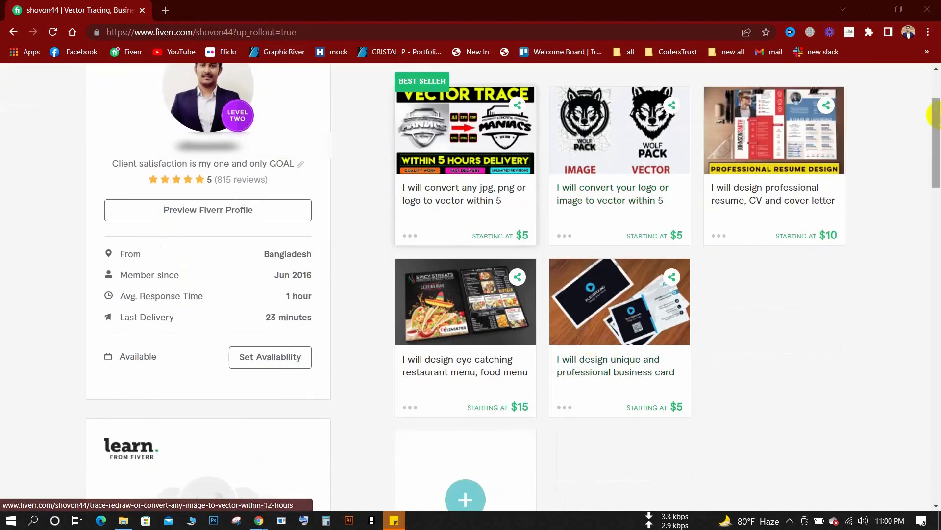
{"action": "left_click_drag", "start_coordinate": [934, 120], "coordinate": [937, 429]}
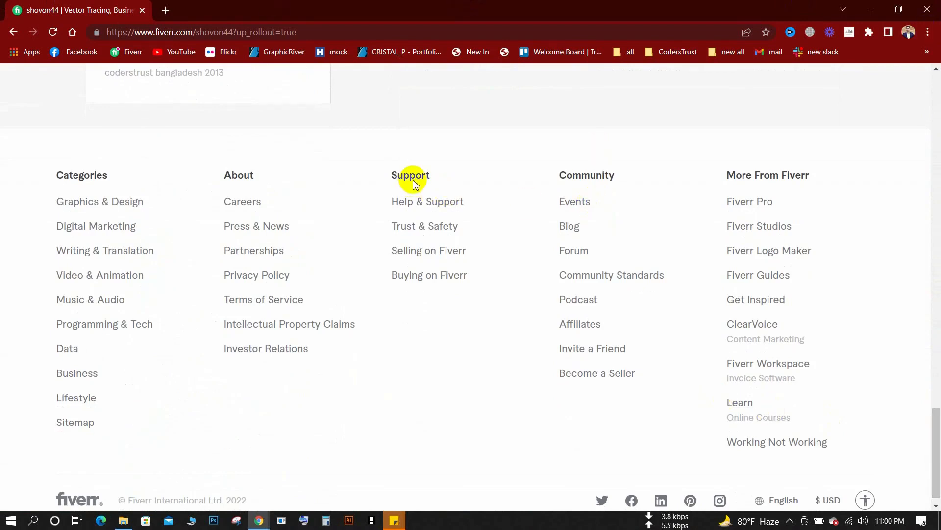
{"action": "left_click", "coordinate": [428, 205]}
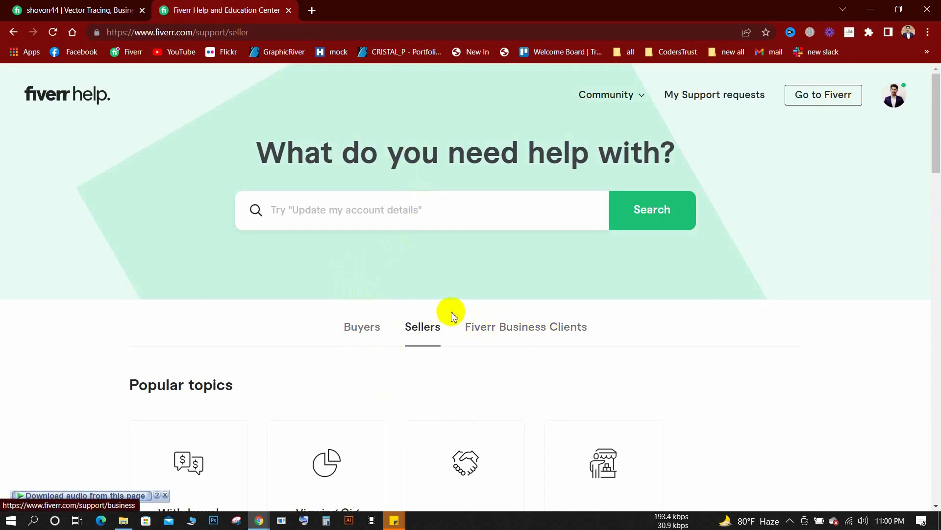
Look through the seller help topics, covering Popular topics, Recommended for you and Discover More Topics
{"action": "scroll", "coordinate": [451, 313], "scroll_direction": "down", "scroll_amount": 3}
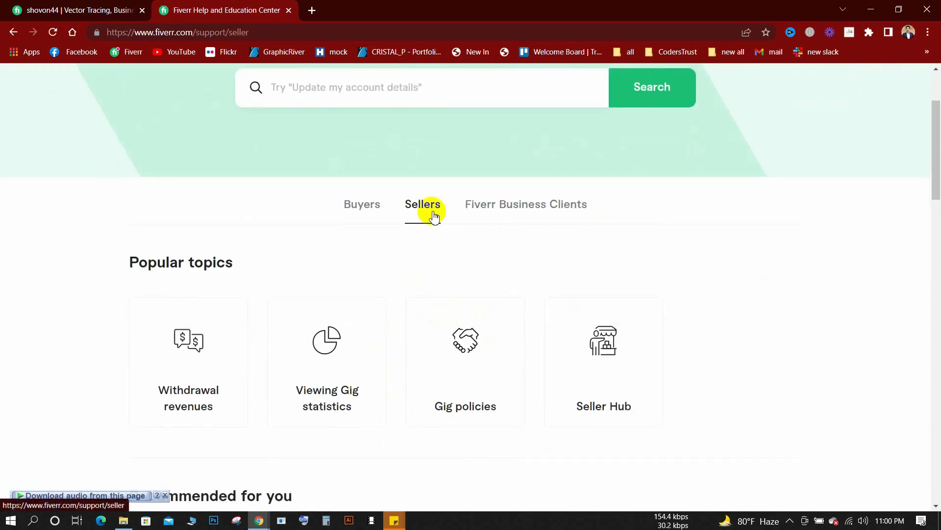
{"action": "scroll", "coordinate": [105, 269], "scroll_direction": "down", "scroll_amount": 1}
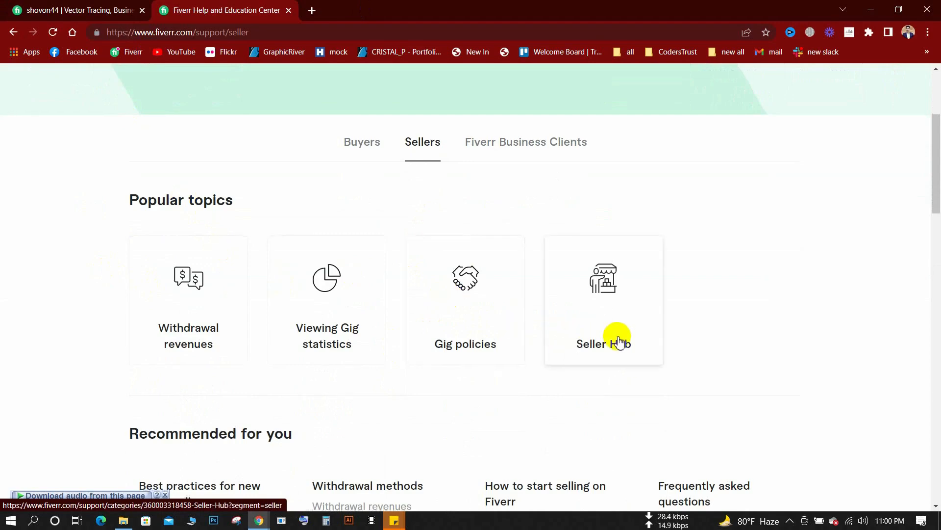
{"action": "scroll", "coordinate": [619, 333], "scroll_direction": "down", "scroll_amount": 4}
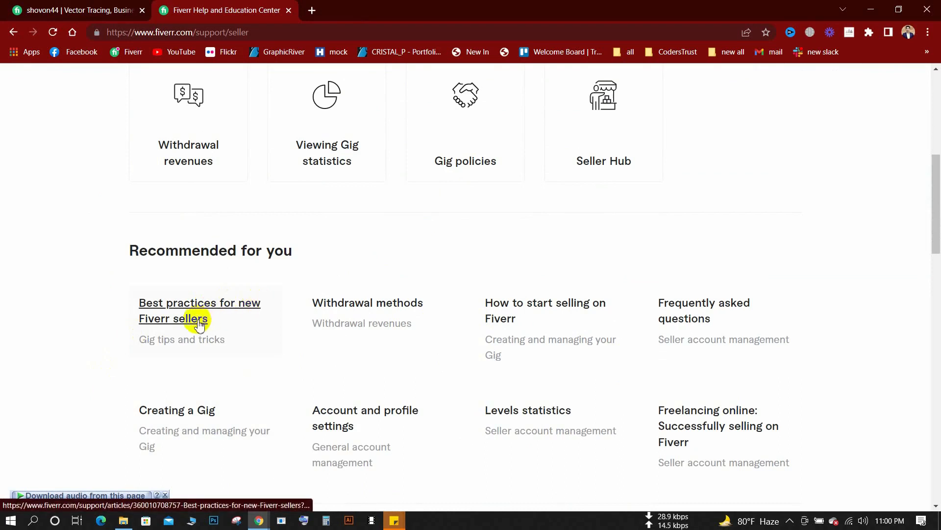
{"action": "scroll", "coordinate": [351, 263], "scroll_direction": "down", "scroll_amount": 1}
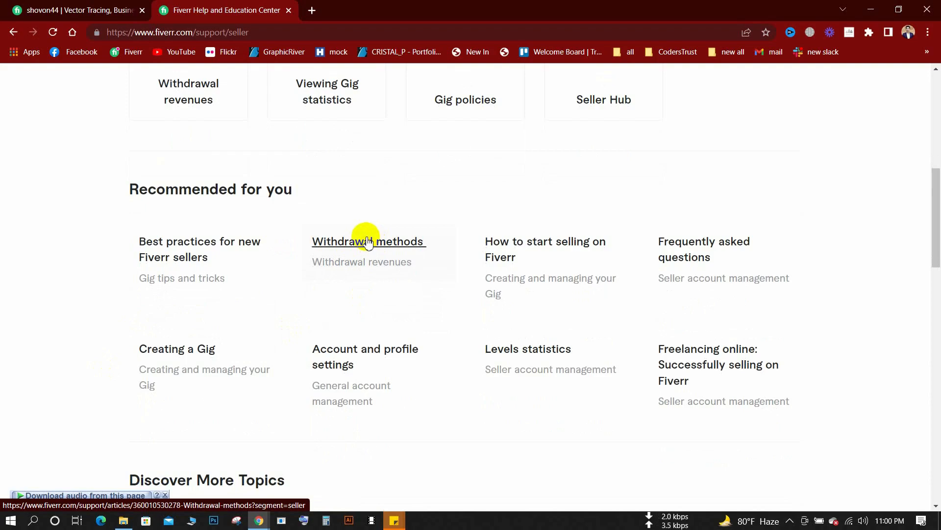
{"action": "scroll", "coordinate": [366, 240], "scroll_direction": "down", "scroll_amount": 5}
{"action": "scroll", "coordinate": [366, 238], "scroll_direction": "up", "scroll_amount": 3}
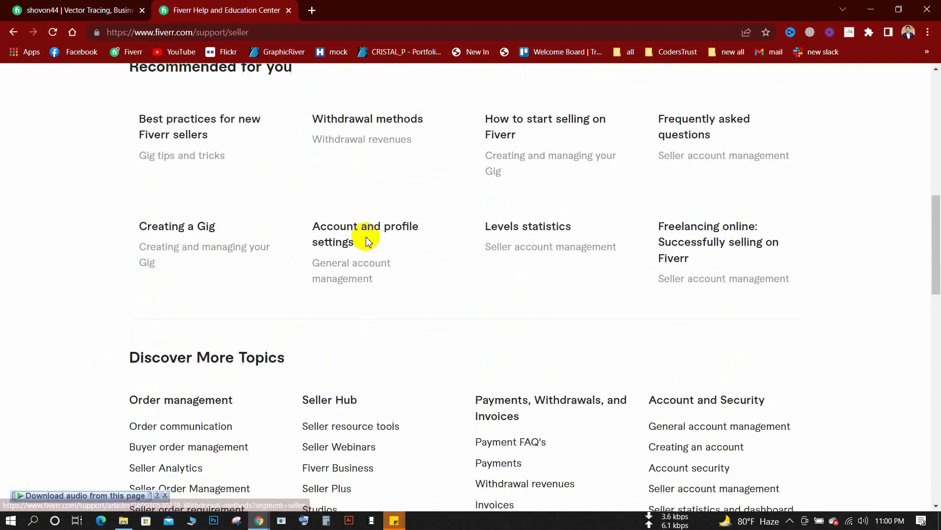
{"action": "scroll", "coordinate": [377, 260], "scroll_direction": "down", "scroll_amount": 4}
{"action": "scroll", "coordinate": [378, 260], "scroll_direction": "down", "scroll_amount": 4}
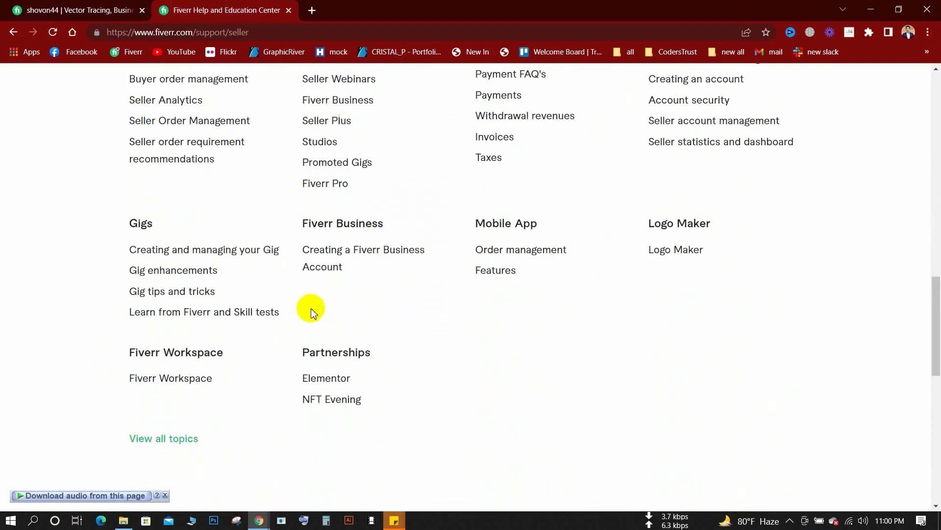
{"action": "scroll", "coordinate": [310, 310], "scroll_direction": "down", "scroll_amount": 5}
{"action": "scroll", "coordinate": [310, 309], "scroll_direction": "up", "scroll_amount": 14}
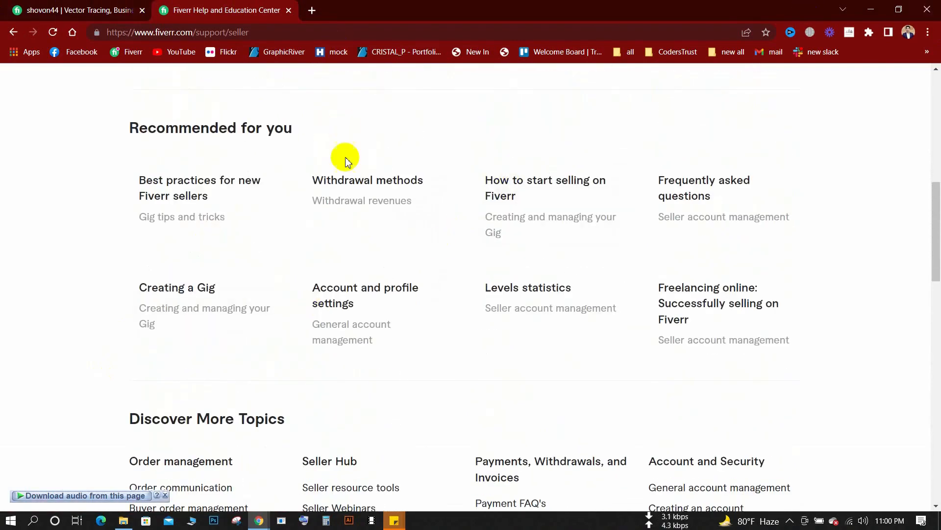
Open the recommended Withdrawal methods article, dismiss the video download overlay and read the age disclaimer
{"action": "left_click", "coordinate": [363, 185]}
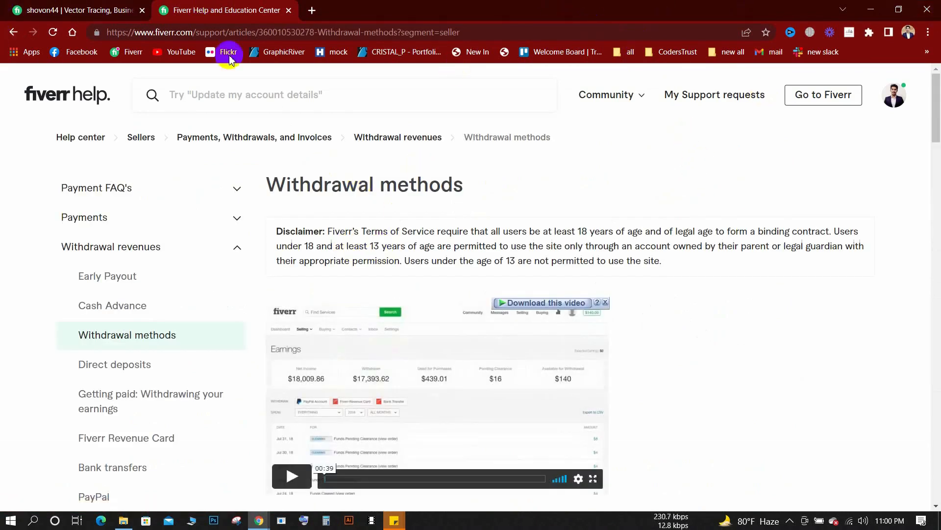
{"action": "left_click", "coordinate": [606, 301]}
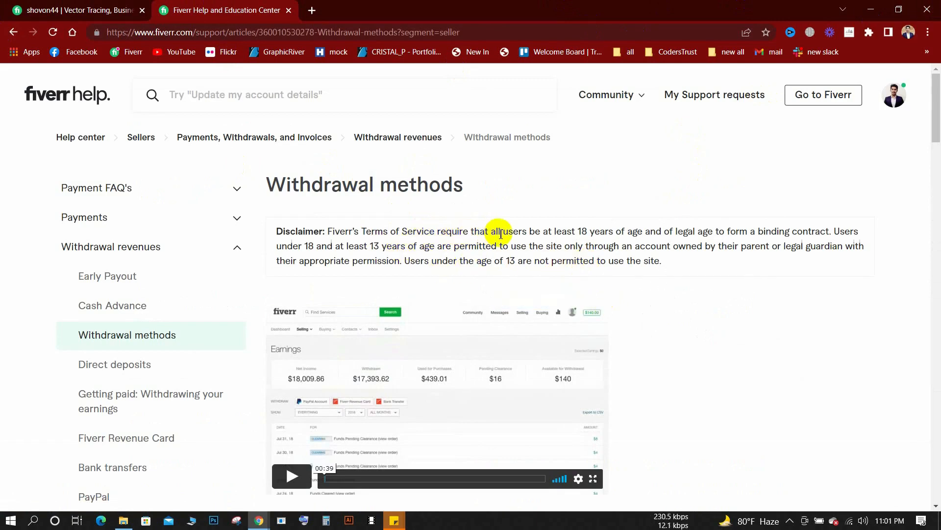
{"action": "left_click_drag", "start_coordinate": [567, 232], "coordinate": [739, 233]}
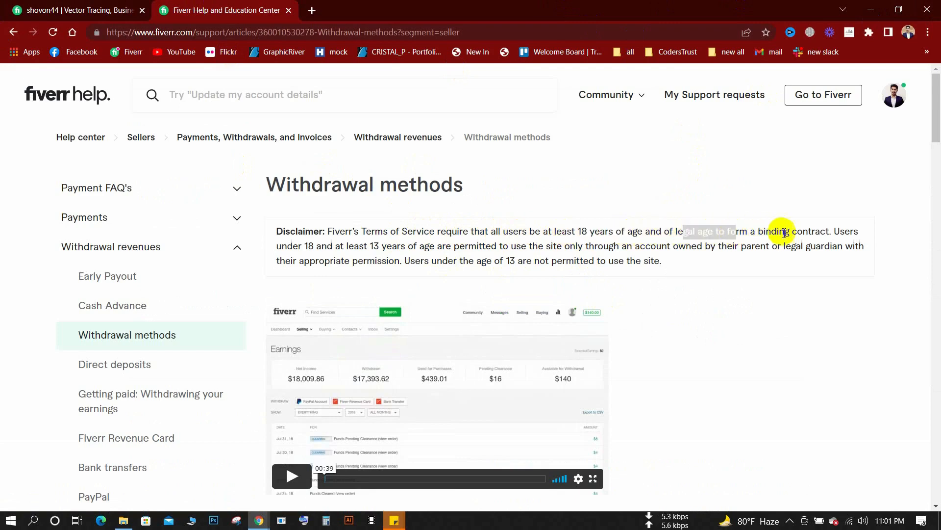
Jump to the article's Payoneer section and read the Fiverr Revenue Card fees for 2-day and 2-hour withdrawals
{"action": "scroll", "coordinate": [684, 260], "scroll_direction": "down", "scroll_amount": 4}
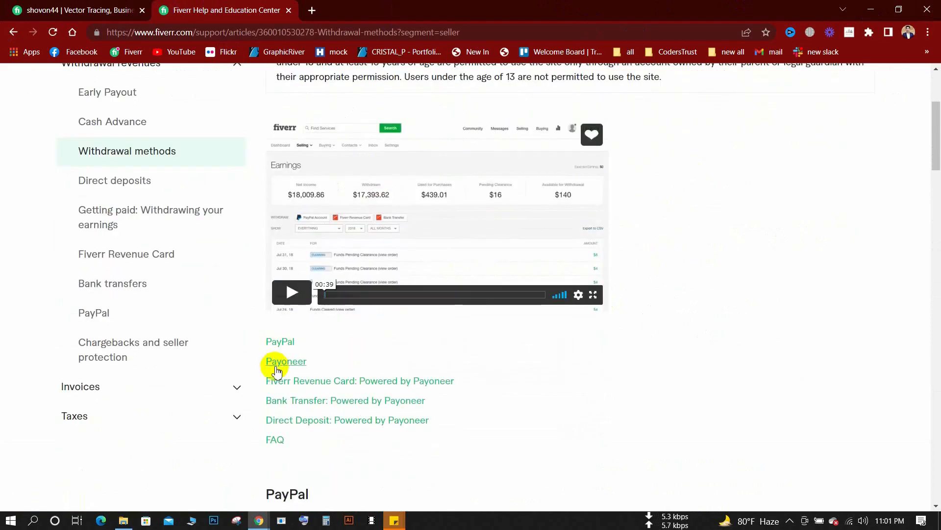
{"action": "left_click", "coordinate": [274, 361]}
{"action": "scroll", "coordinate": [292, 355], "scroll_direction": "down", "scroll_amount": 4}
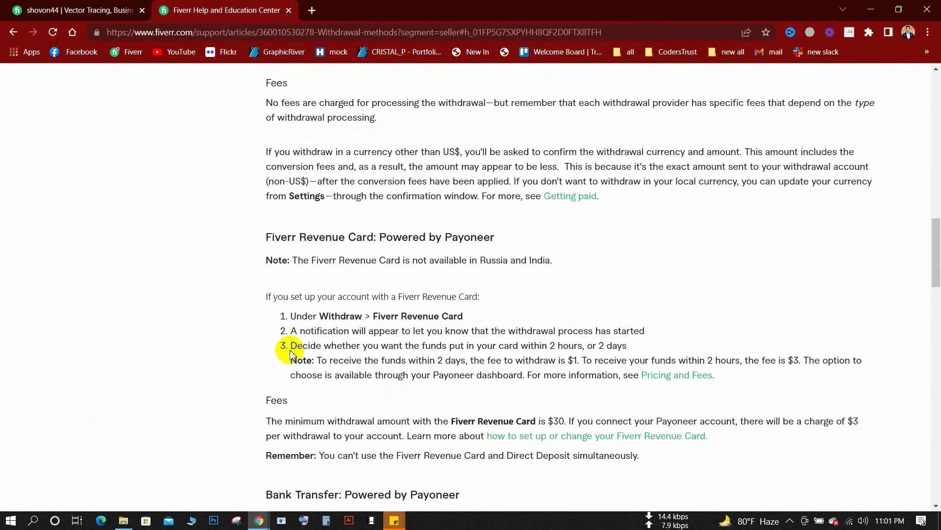
{"action": "left_click_drag", "start_coordinate": [430, 284], "coordinate": [501, 304]}
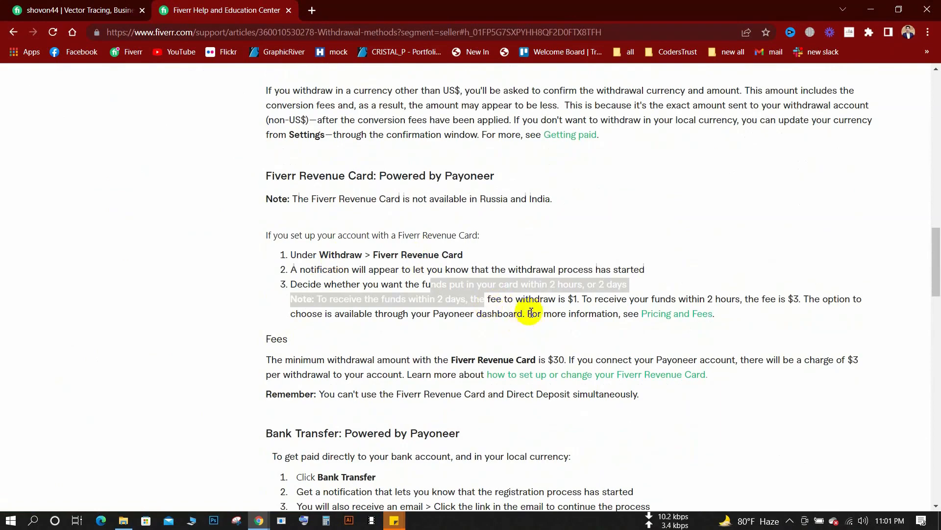
{"action": "scroll", "coordinate": [530, 274], "scroll_direction": "down", "scroll_amount": 1}
{"action": "left_click", "coordinate": [540, 270]}
{"action": "left_click_drag", "start_coordinate": [535, 237], "coordinate": [596, 237]}
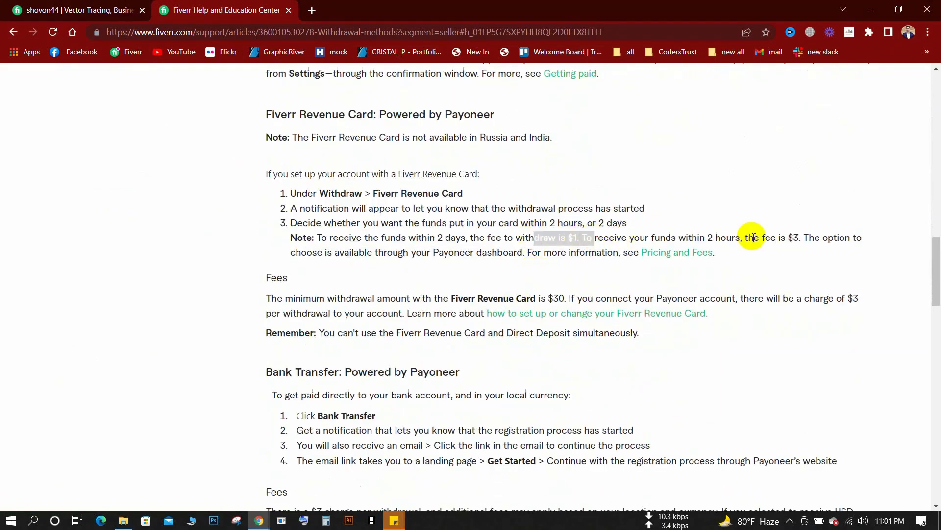
{"action": "left_click_drag", "start_coordinate": [721, 237], "coordinate": [827, 239]}
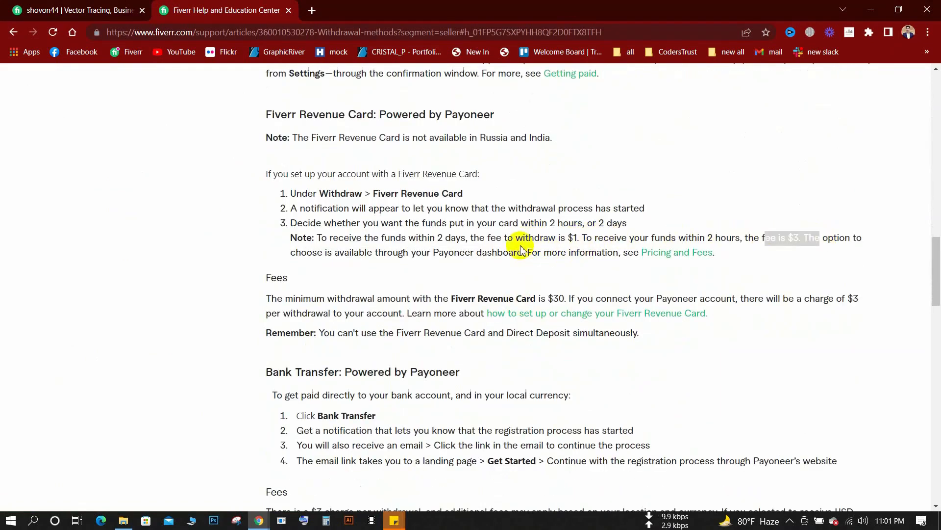
{"action": "left_click_drag", "start_coordinate": [444, 238], "coordinate": [488, 238]}
{"action": "left_click_drag", "start_coordinate": [557, 237], "coordinate": [592, 238]}
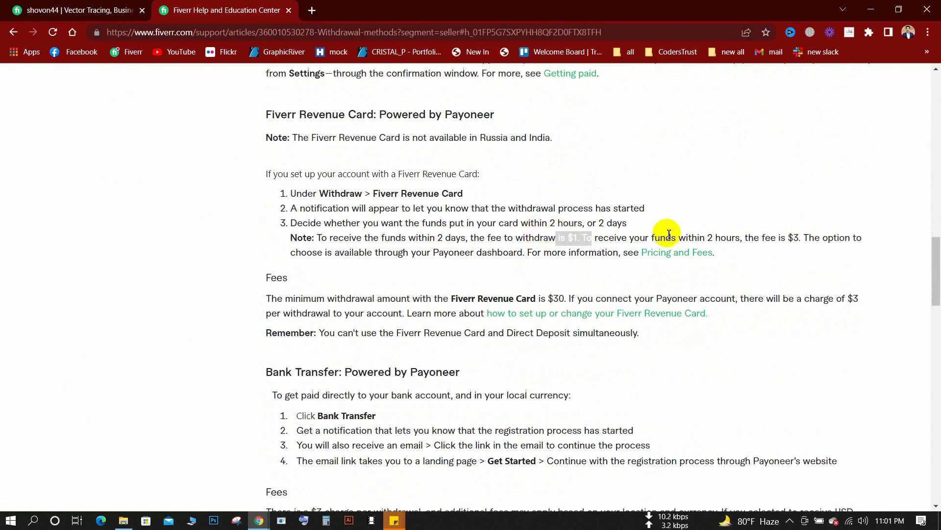
Review the Bank Transfer, Direct Deposit and FAQ sections of the Withdrawal methods article
{"action": "scroll", "coordinate": [365, 197], "scroll_direction": "down", "scroll_amount": 7}
{"action": "scroll", "coordinate": [368, 198], "scroll_direction": "down", "scroll_amount": 4}
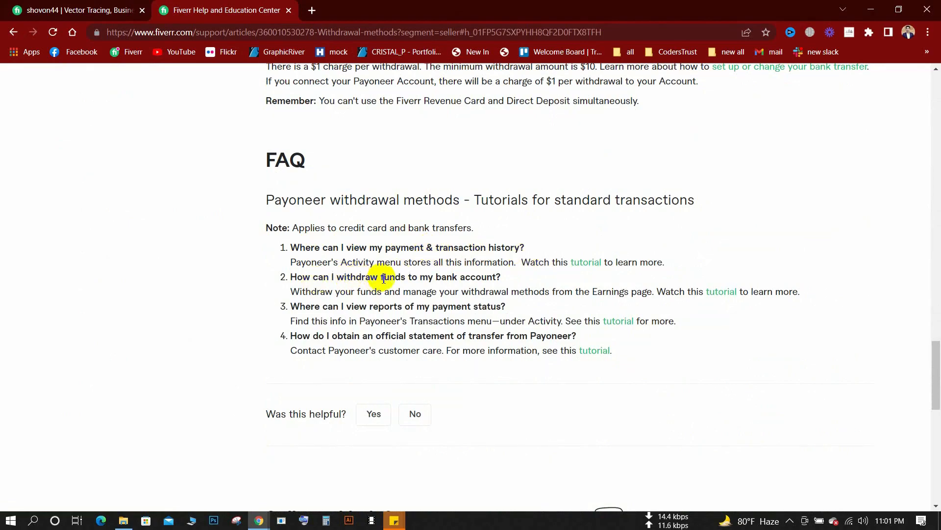
{"action": "scroll", "coordinate": [330, 304], "scroll_direction": "up", "scroll_amount": 10}
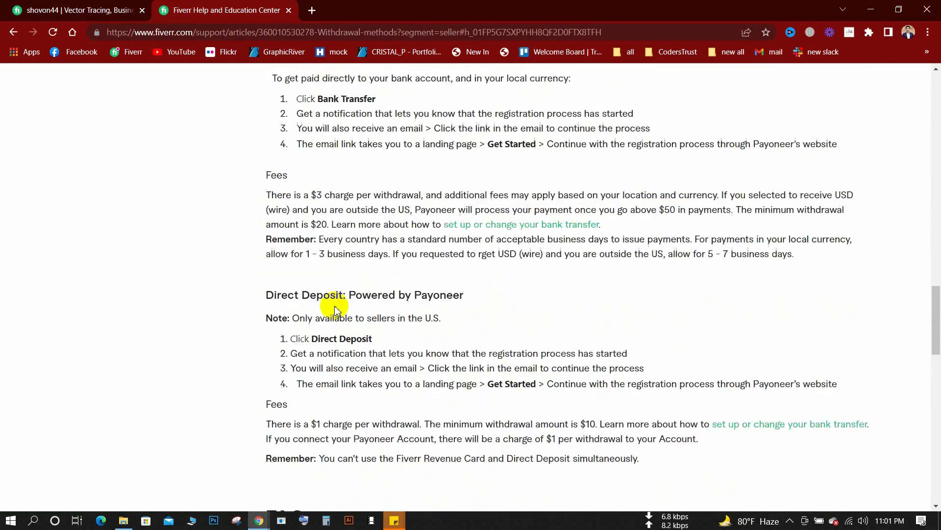
{"action": "scroll", "coordinate": [246, 320], "scroll_direction": "up", "scroll_amount": 3}
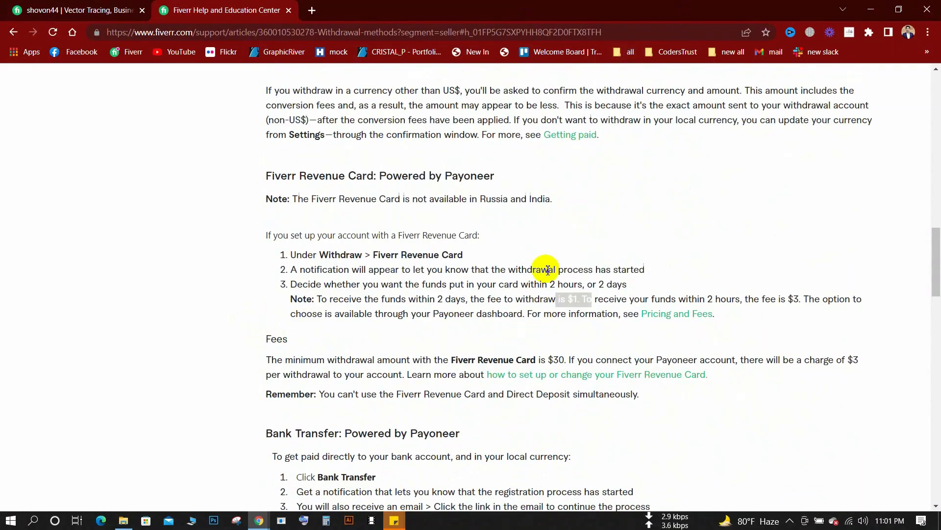
{"action": "scroll", "coordinate": [548, 269], "scroll_direction": "up", "scroll_amount": 12}
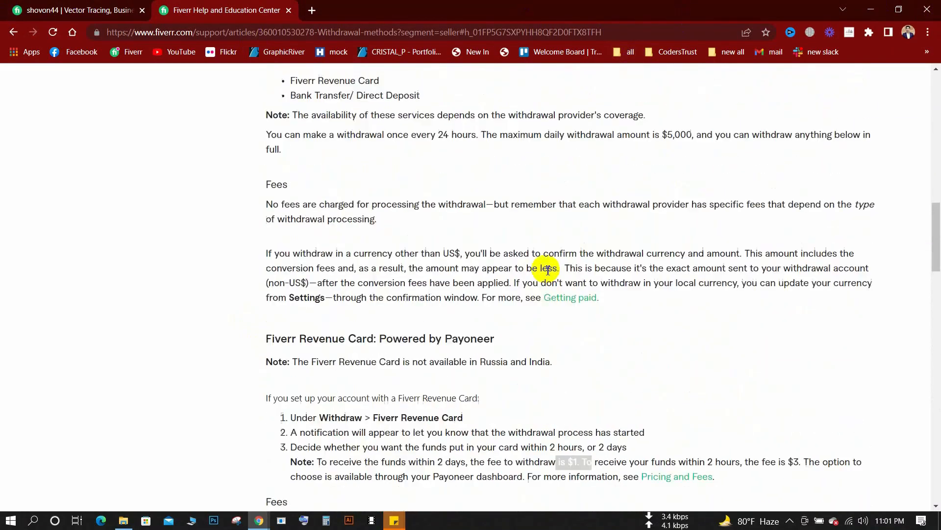
{"action": "scroll", "coordinate": [63, 99], "scroll_direction": "up", "scroll_amount": 3}
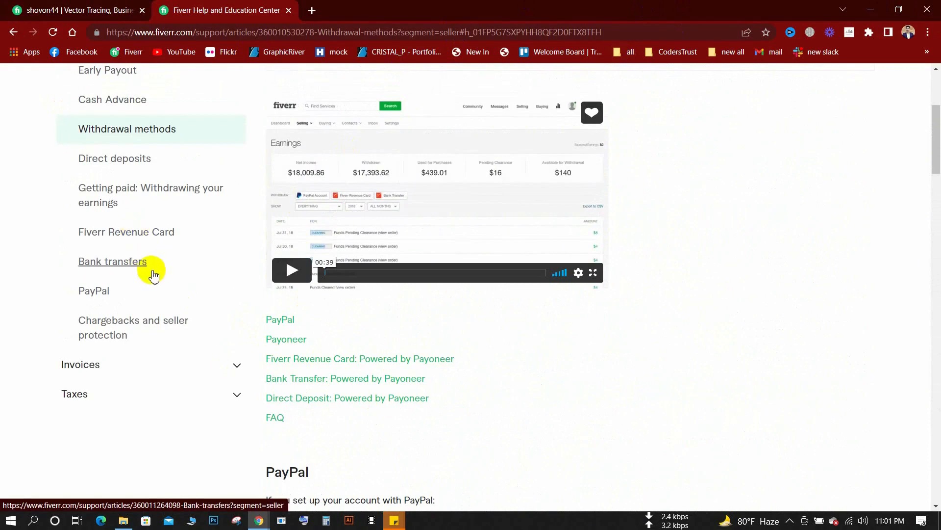
Open the Early Payout article under Withdrawal revenues and read how it works and its FAQs
{"action": "scroll", "coordinate": [154, 270], "scroll_direction": "up", "scroll_amount": 3}
{"action": "left_click", "coordinate": [141, 199]}
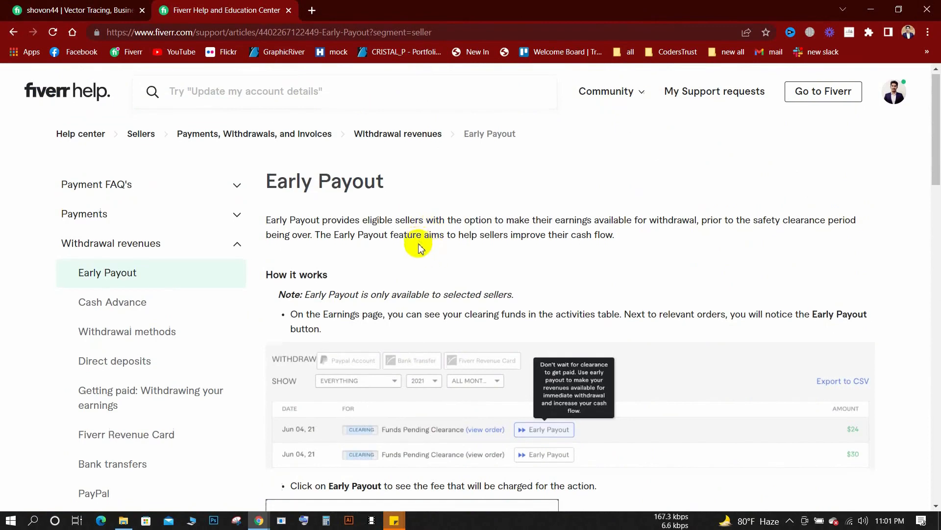
{"action": "scroll", "coordinate": [908, 269], "scroll_direction": "down", "scroll_amount": 10}
{"action": "scroll", "coordinate": [851, 267], "scroll_direction": "up", "scroll_amount": 5}
{"action": "scroll", "coordinate": [843, 257], "scroll_direction": "up", "scroll_amount": 4}
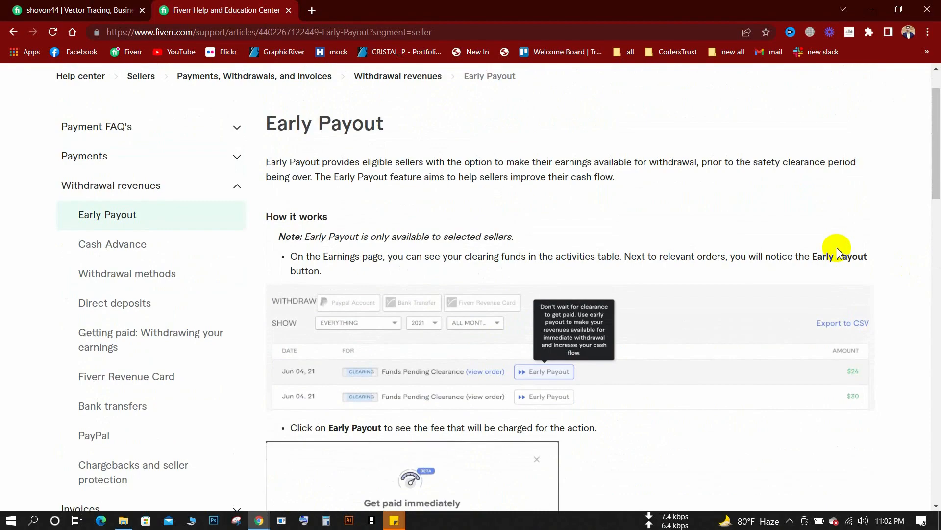
{"action": "scroll", "coordinate": [753, 291], "scroll_direction": "down", "scroll_amount": 15}
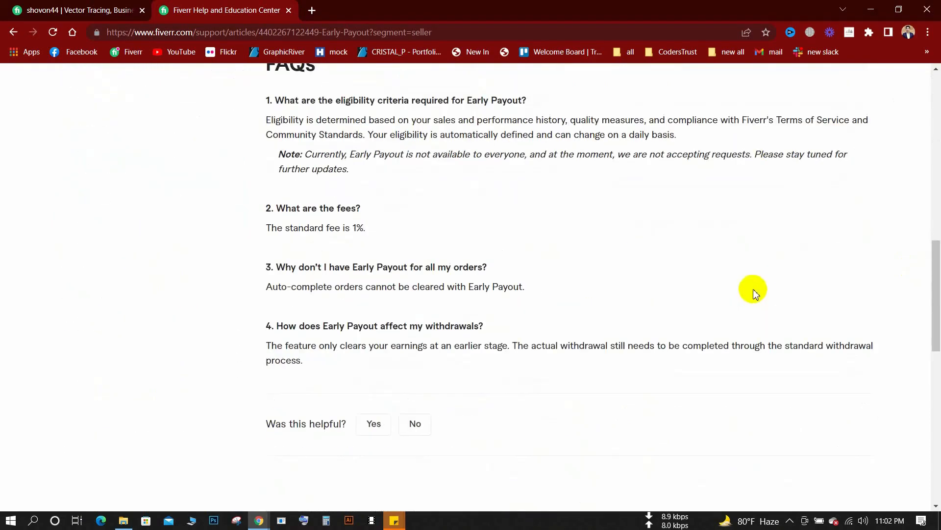
{"action": "scroll", "coordinate": [754, 291], "scroll_direction": "down", "scroll_amount": 4}
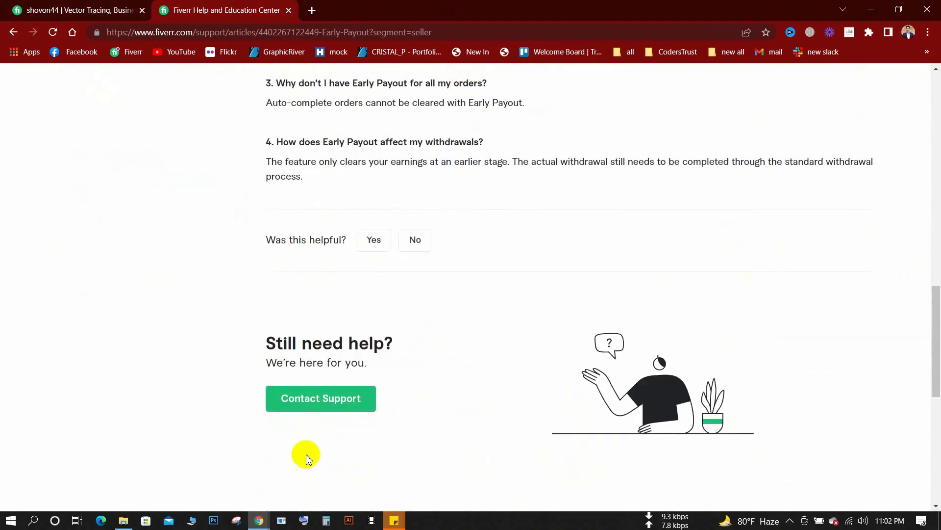
Start a Contact Support request from the end of the Early Payout article and choose the Account & security category
{"action": "left_click_drag", "start_coordinate": [287, 362], "coordinate": [375, 347]}
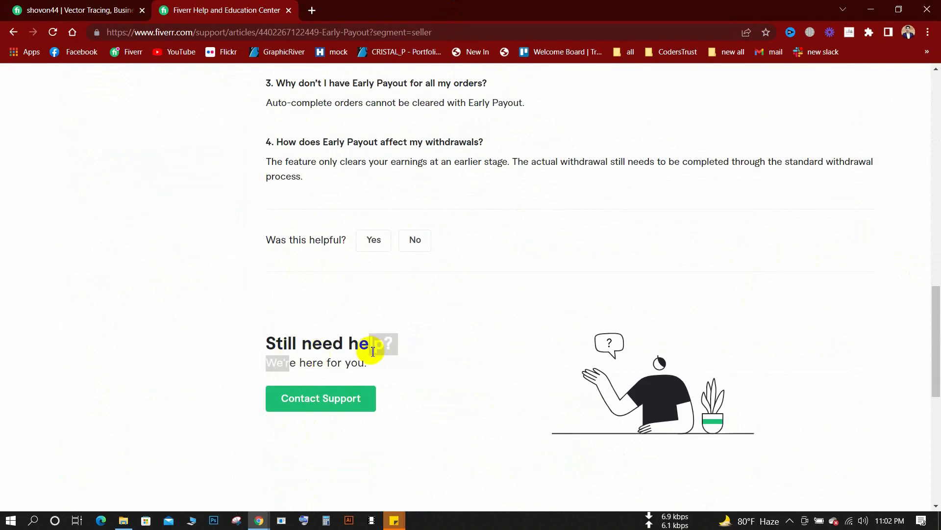
{"action": "left_click", "coordinate": [341, 401]}
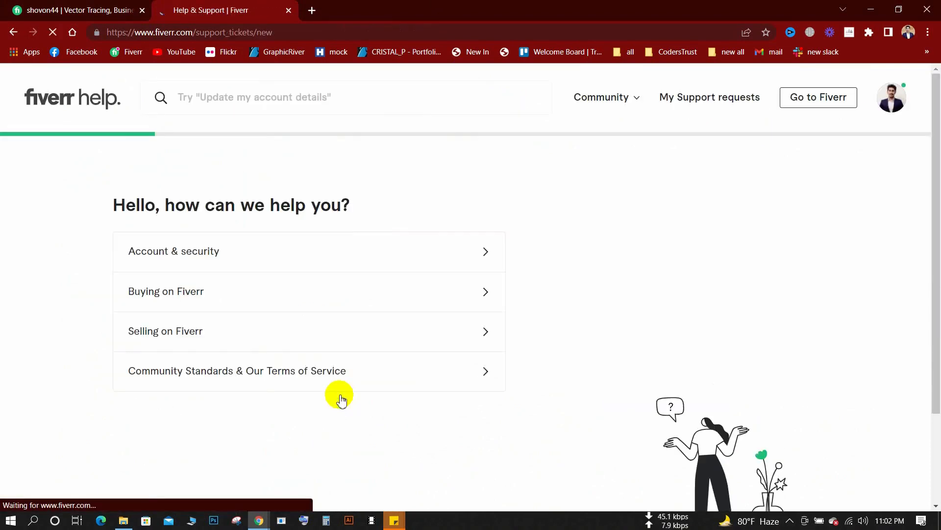
{"action": "scroll", "coordinate": [398, 376], "scroll_direction": "down", "scroll_amount": 3}
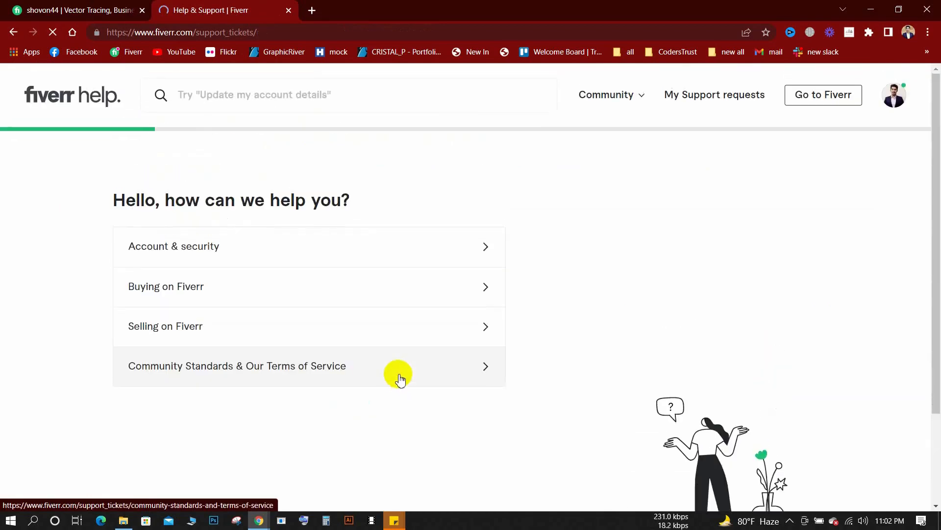
{"action": "scroll", "coordinate": [398, 375], "scroll_direction": "down", "scroll_amount": 3}
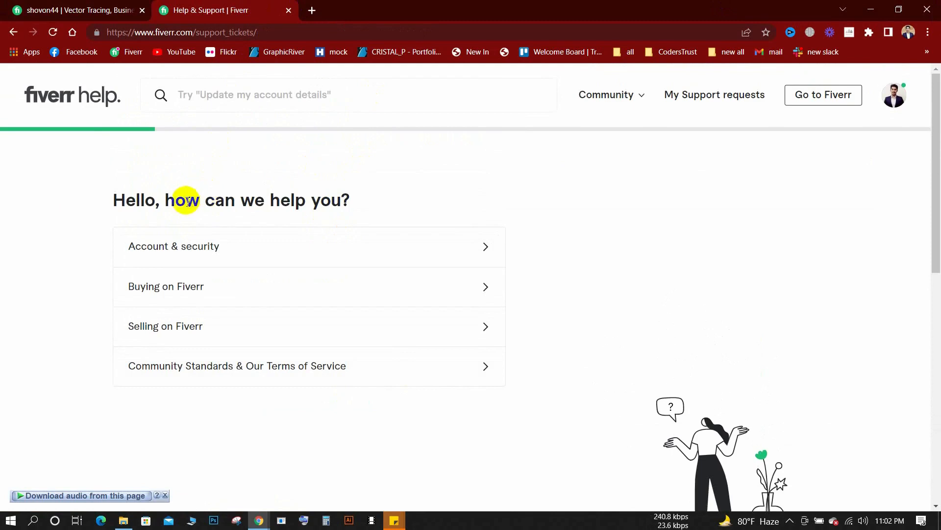
{"action": "left_click_drag", "start_coordinate": [137, 201], "coordinate": [314, 202]}
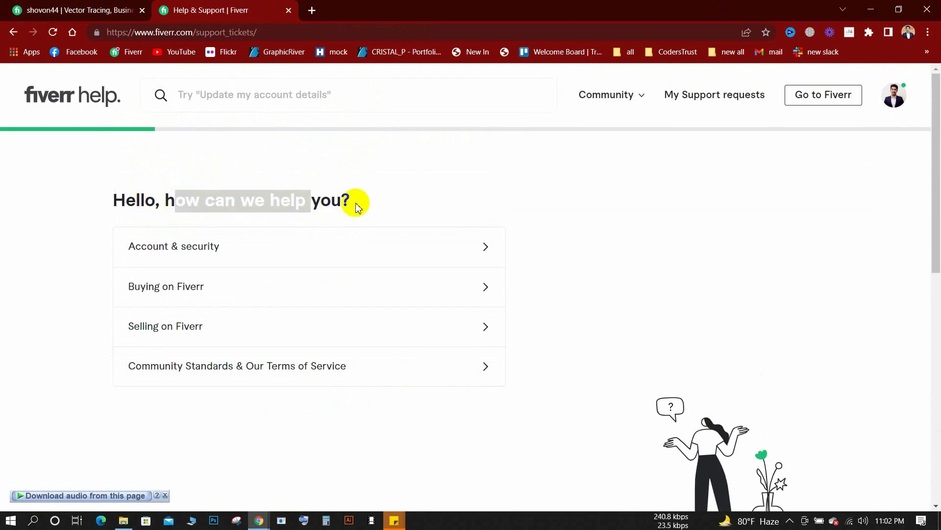
{"action": "left_click", "coordinate": [355, 205]}
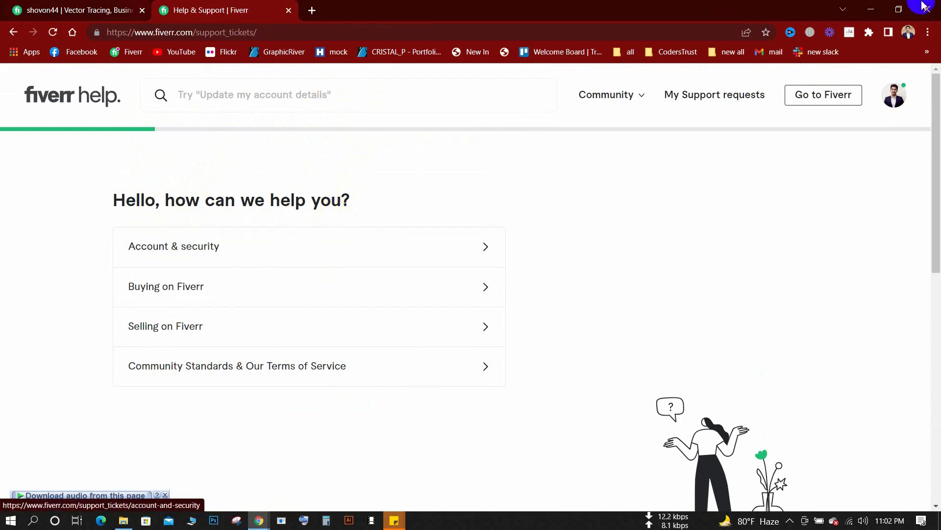
{"action": "left_click", "coordinate": [284, 235]}
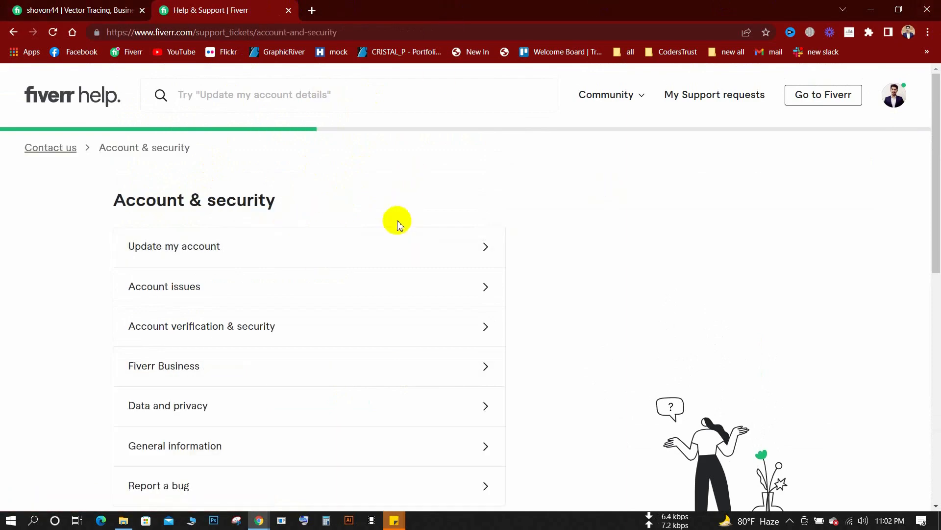
Review the Account & security and Buying on Fiverr support topics and return to the Contact us category list
{"action": "scroll", "coordinate": [410, 234], "scroll_direction": "down", "scroll_amount": 1}
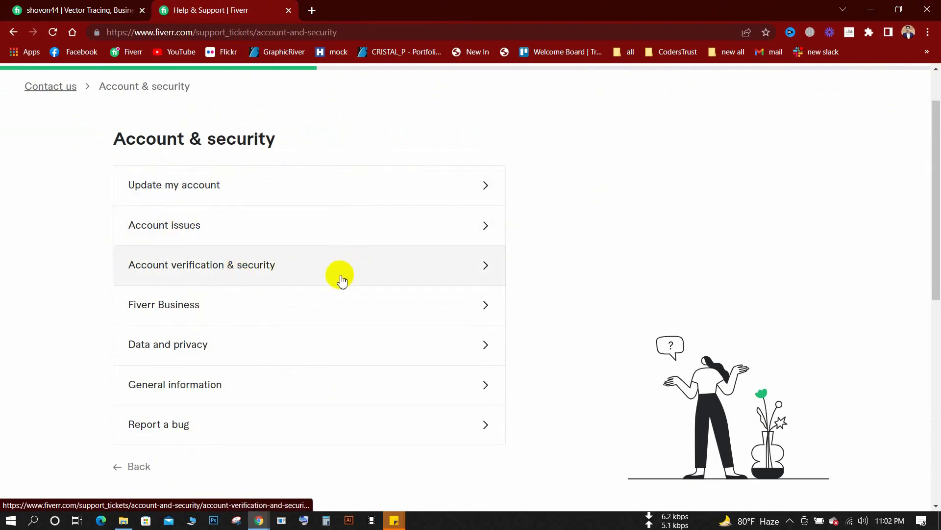
{"action": "scroll", "coordinate": [343, 275], "scroll_direction": "down", "scroll_amount": 1}
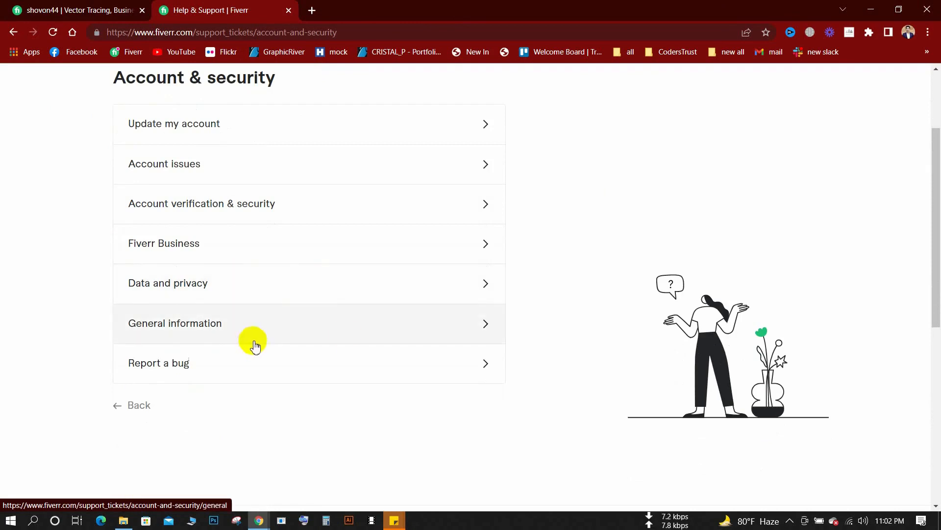
{"action": "scroll", "coordinate": [269, 363], "scroll_direction": "down", "scroll_amount": 1}
{"action": "scroll", "coordinate": [172, 358], "scroll_direction": "up", "scroll_amount": 3}
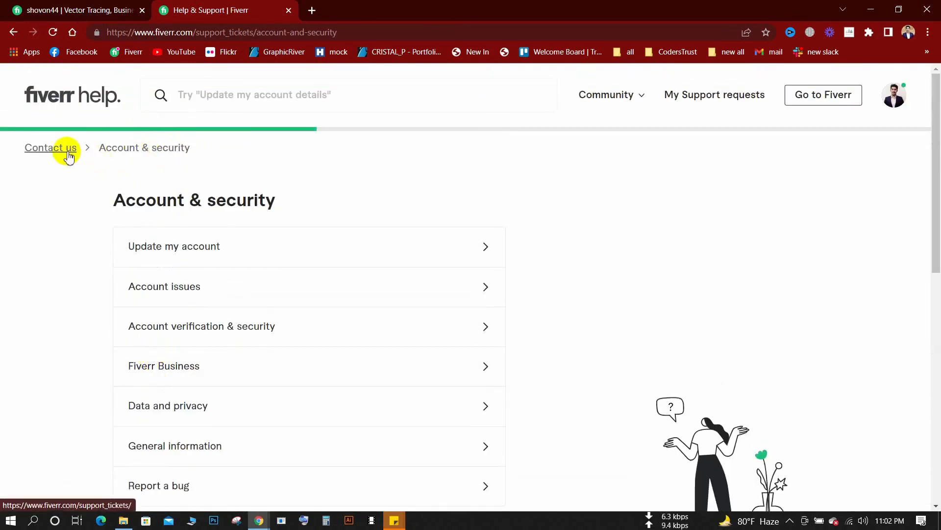
{"action": "left_click", "coordinate": [66, 149]}
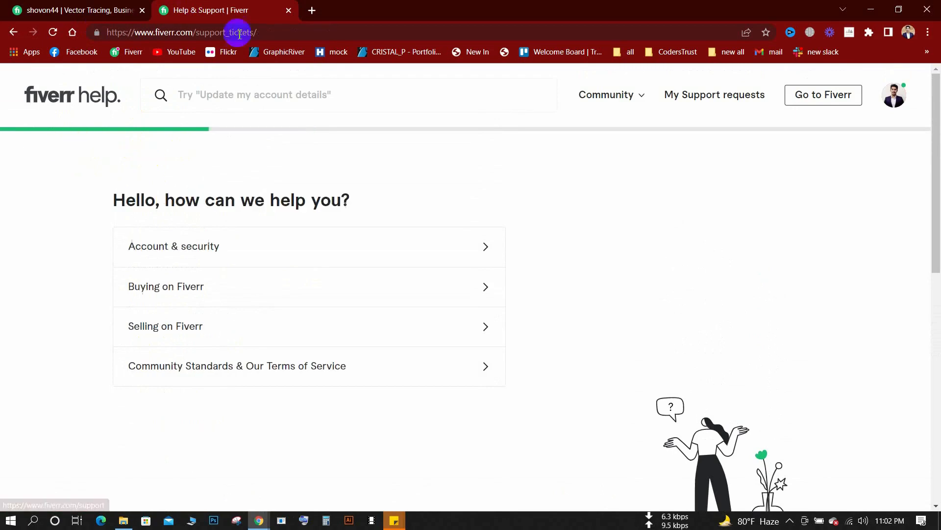
{"action": "left_click", "coordinate": [225, 293]}
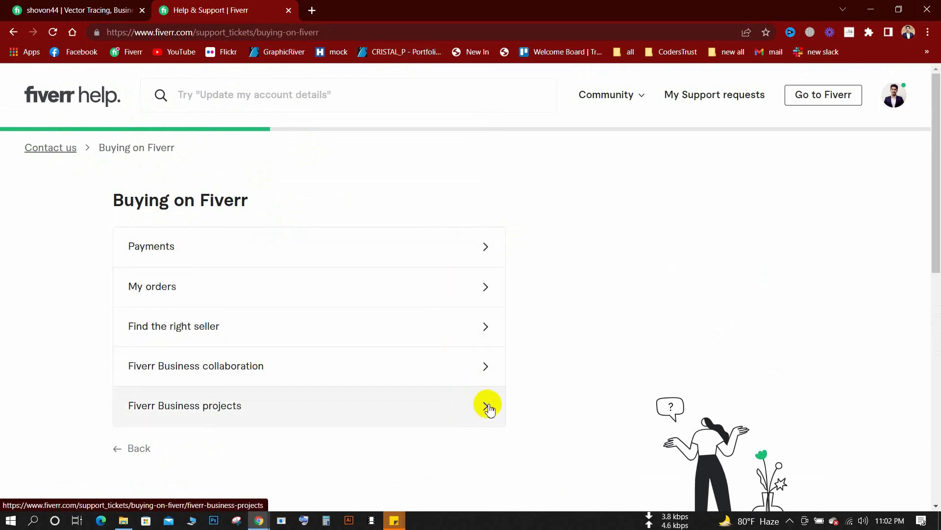
{"action": "left_click", "coordinate": [51, 148]}
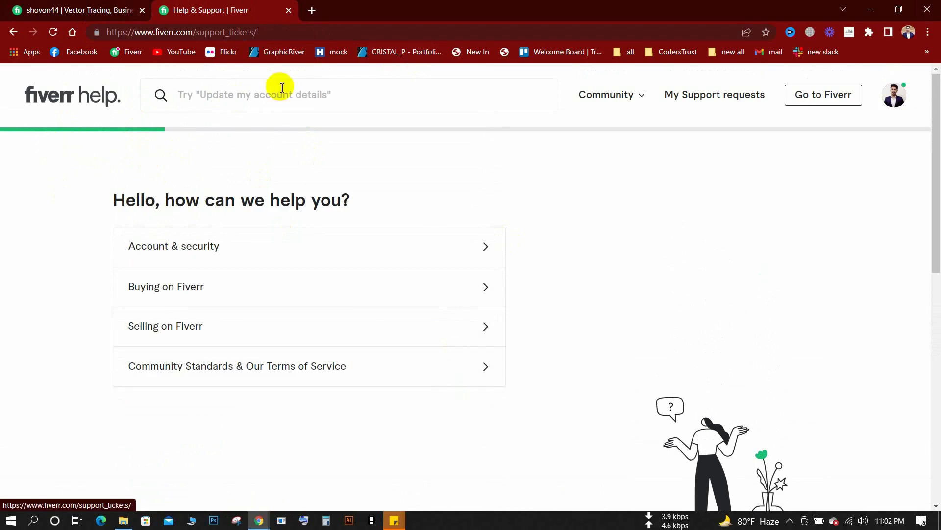
Choose Selling on Fiverr, Gigs and Edit my Gig as the topic of the support request
{"action": "left_click", "coordinate": [207, 327]}
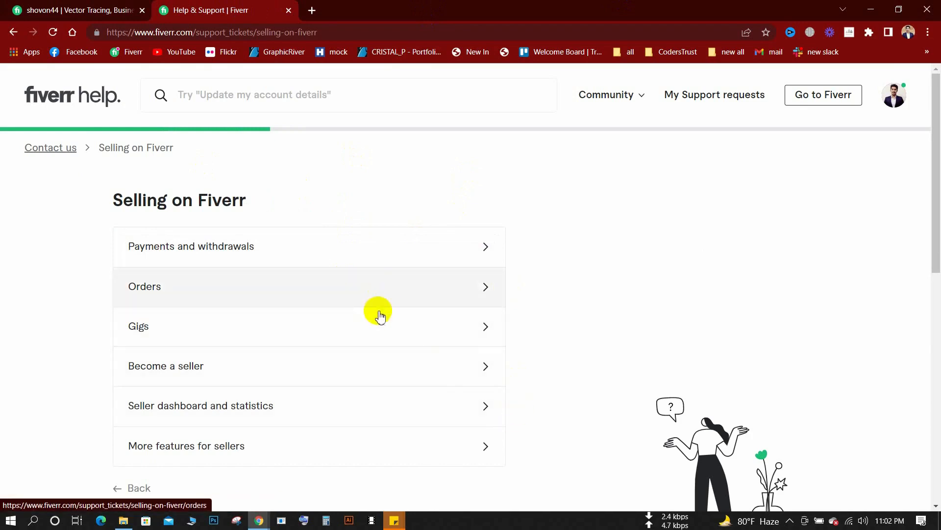
{"action": "left_click", "coordinate": [377, 345]}
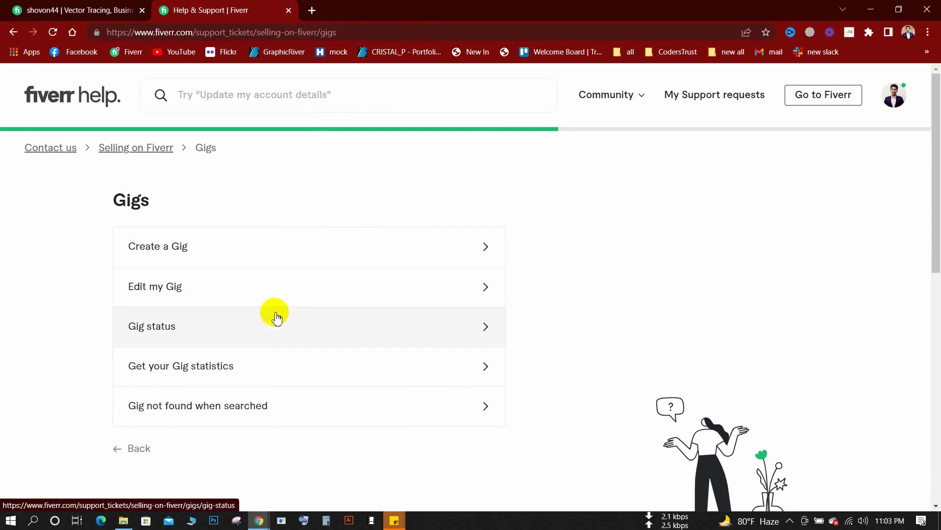
{"action": "left_click", "coordinate": [294, 288]}
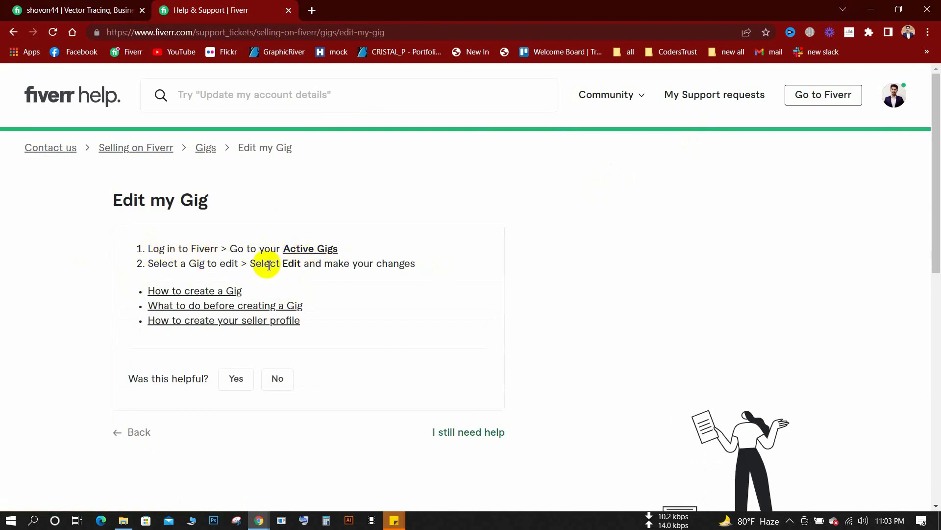
Read the Edit my Gig instructions and continue to the support request form with I still need help
{"action": "left_click_drag", "start_coordinate": [297, 263], "coordinate": [407, 293]}
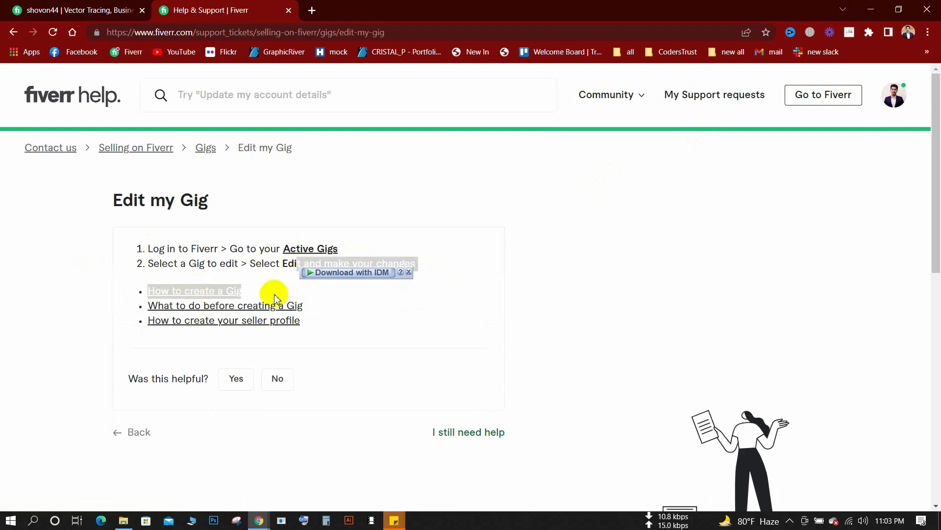
{"action": "scroll", "coordinate": [420, 362], "scroll_direction": "down", "scroll_amount": 1}
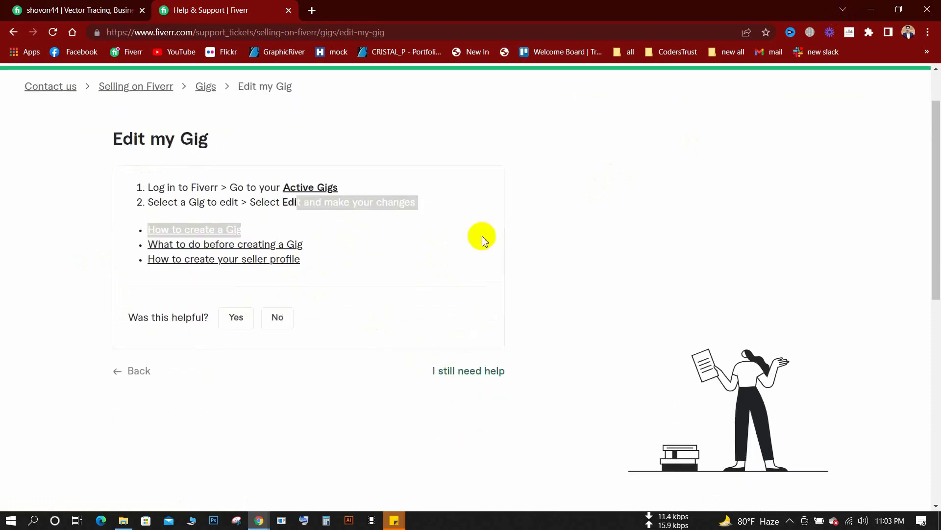
{"action": "left_click", "coordinate": [474, 372]}
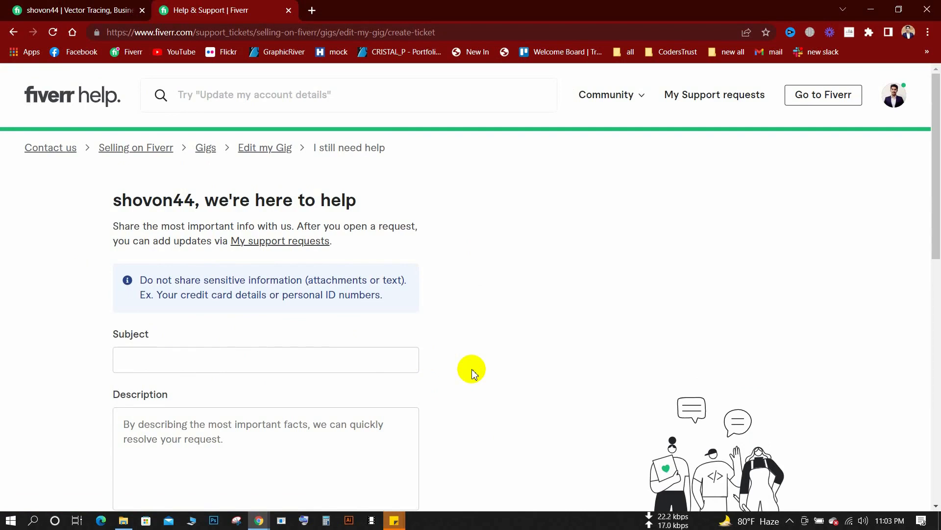
Enter "I can't edit my gig" as the subject of the support request and go to its description
{"action": "scroll", "coordinate": [119, 307], "scroll_direction": "down", "scroll_amount": 4}
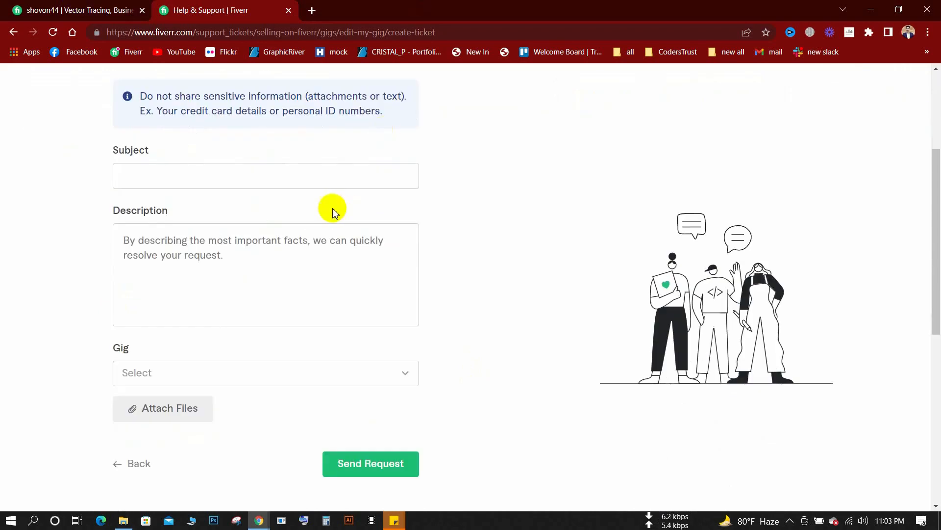
{"action": "left_click", "coordinate": [327, 186]}
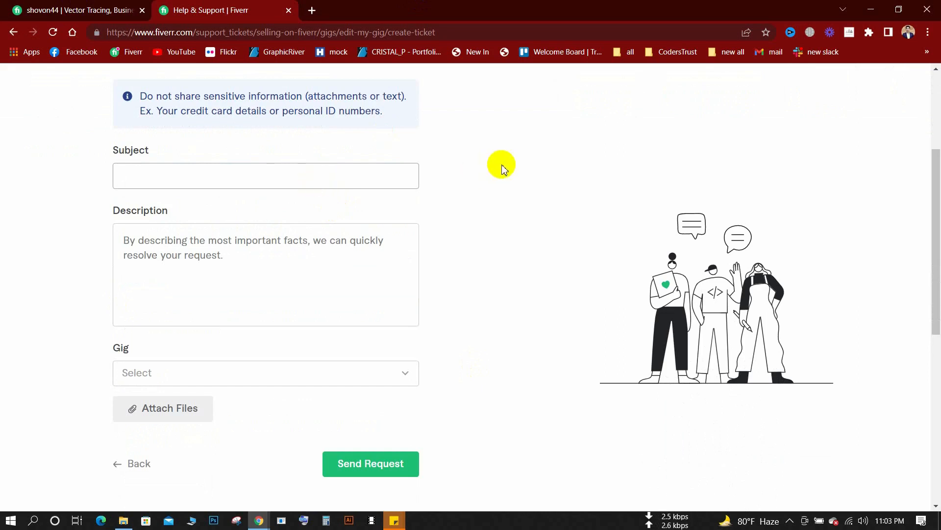
{"action": "type", "text": "can't edit my gig"}
{"action": "left_click", "coordinate": [182, 277]}
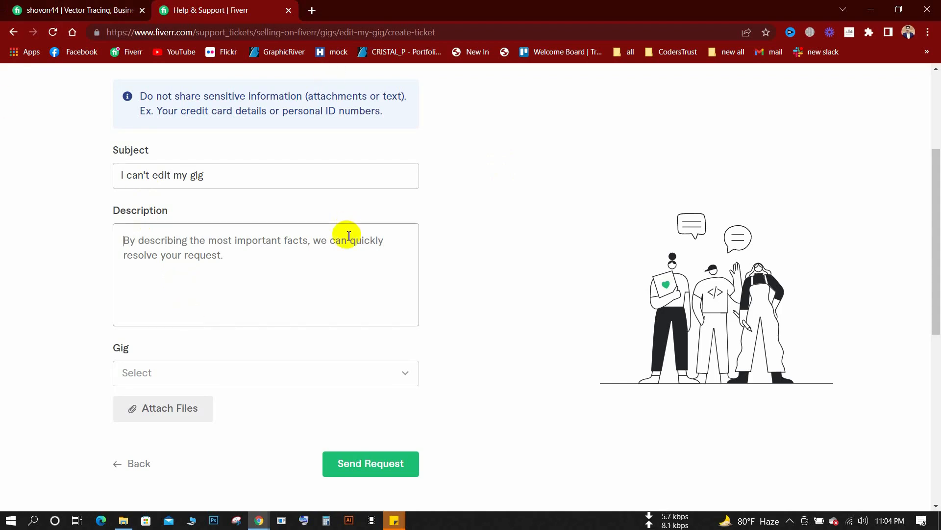
Look through the gig list and select "I will design professional resume, CV and cover letter within 1 day" for the request
{"action": "left_click", "coordinate": [315, 372]}
{"action": "scroll", "coordinate": [291, 305], "scroll_direction": "down", "scroll_amount": 1}
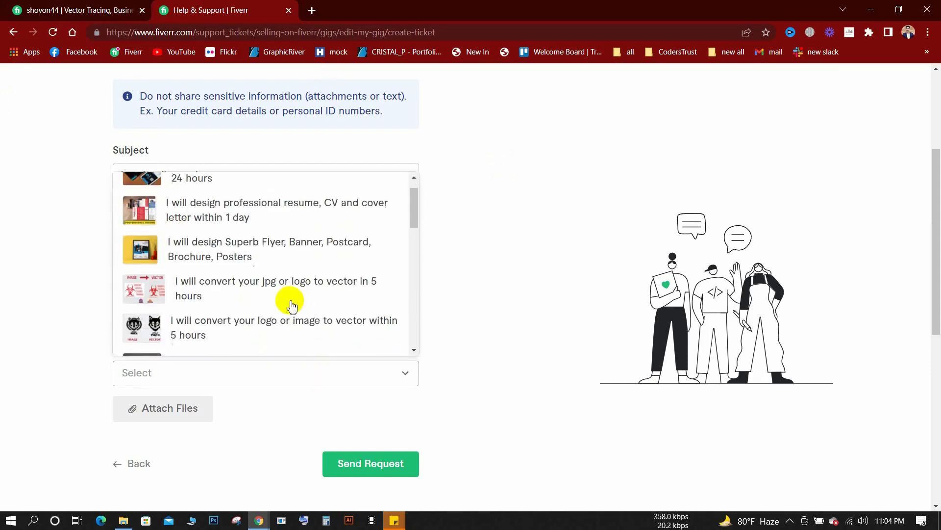
{"action": "scroll", "coordinate": [291, 305], "scroll_direction": "down", "scroll_amount": 12}
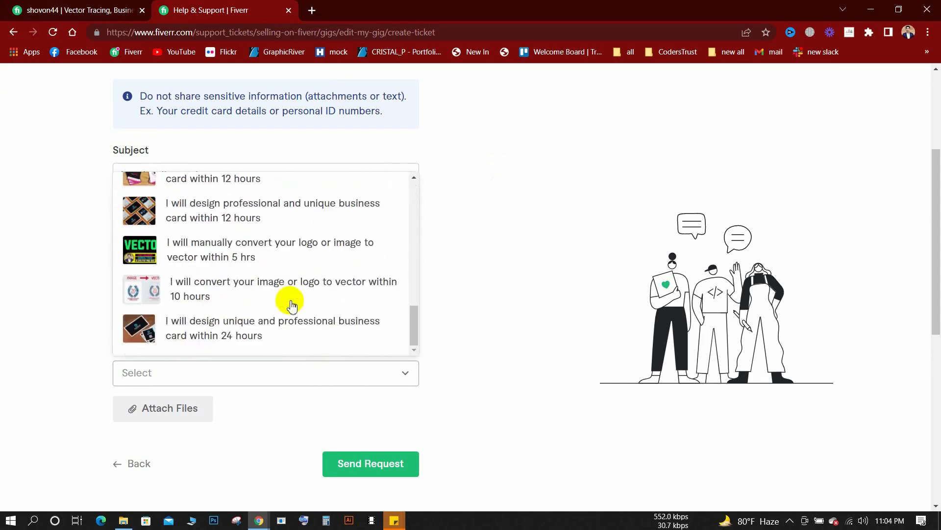
{"action": "scroll", "coordinate": [291, 305], "scroll_direction": "up", "scroll_amount": 12}
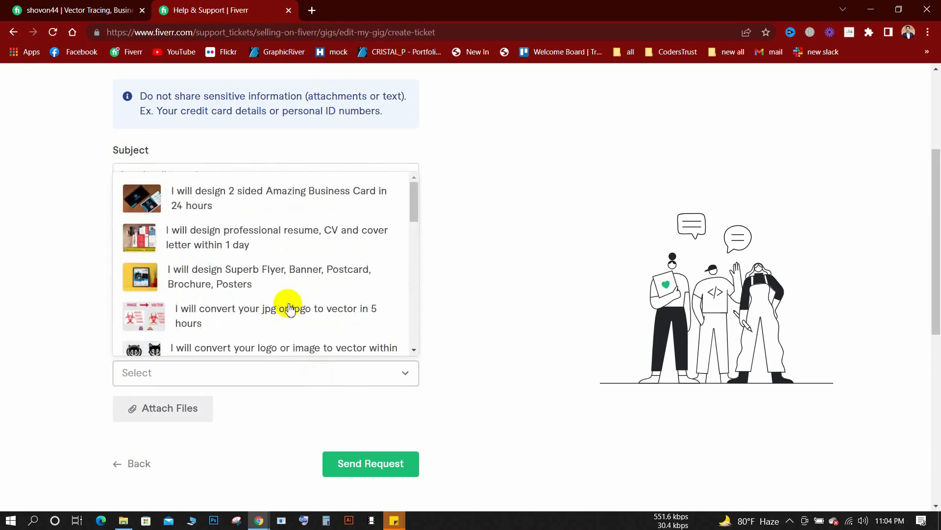
{"action": "scroll", "coordinate": [291, 305], "scroll_direction": "down", "scroll_amount": 5}
{"action": "scroll", "coordinate": [291, 305], "scroll_direction": "down", "scroll_amount": 4}
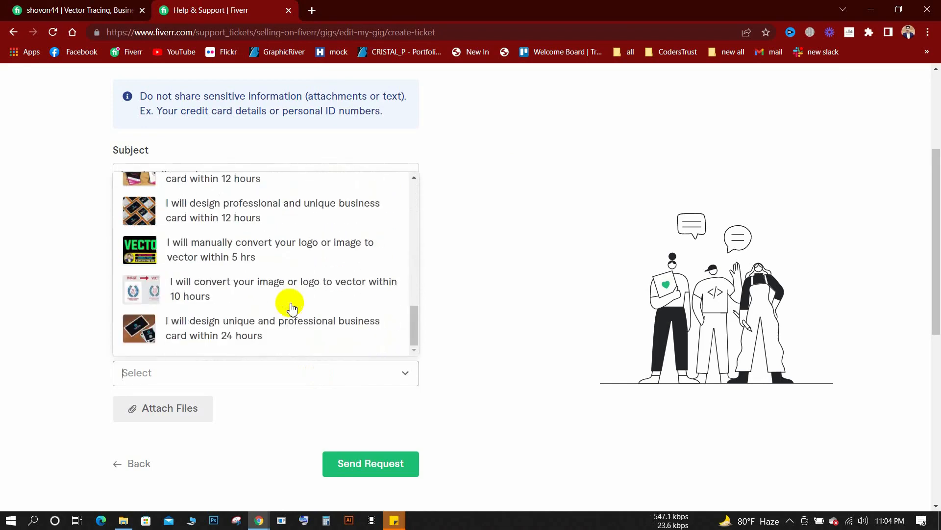
{"action": "scroll", "coordinate": [291, 305], "scroll_direction": "up", "scroll_amount": 8}
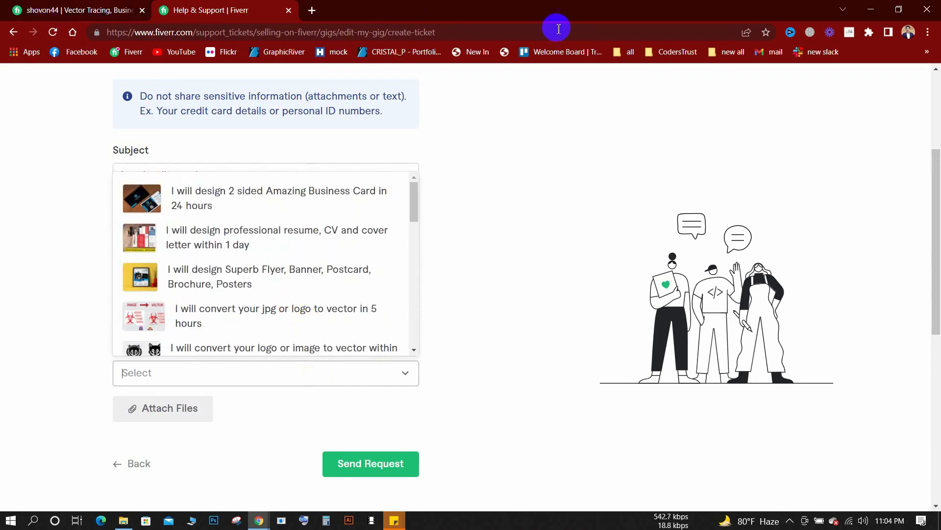
{"action": "left_click", "coordinate": [223, 245]}
Check the request's file attachment option without attaching a file and review the whole form
{"action": "scroll", "coordinate": [426, 215], "scroll_direction": "down", "scroll_amount": 1}
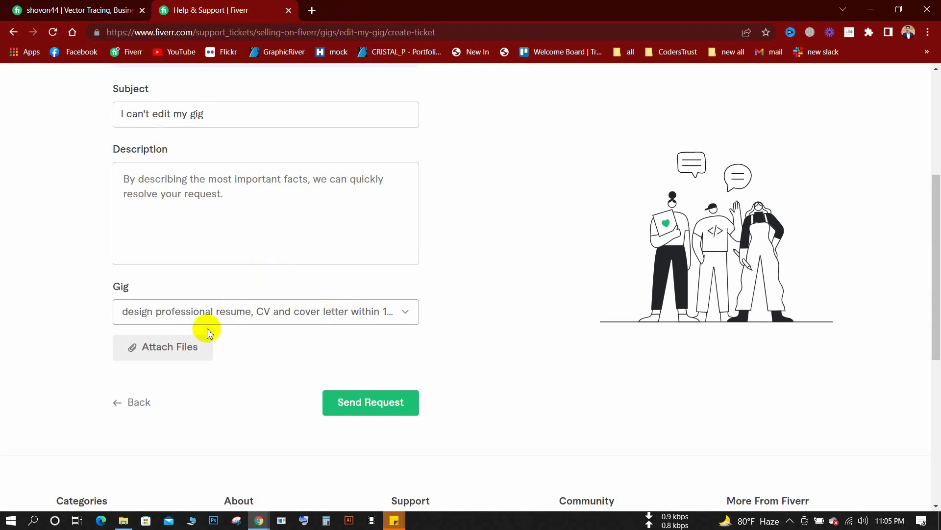
{"action": "left_click", "coordinate": [193, 345]}
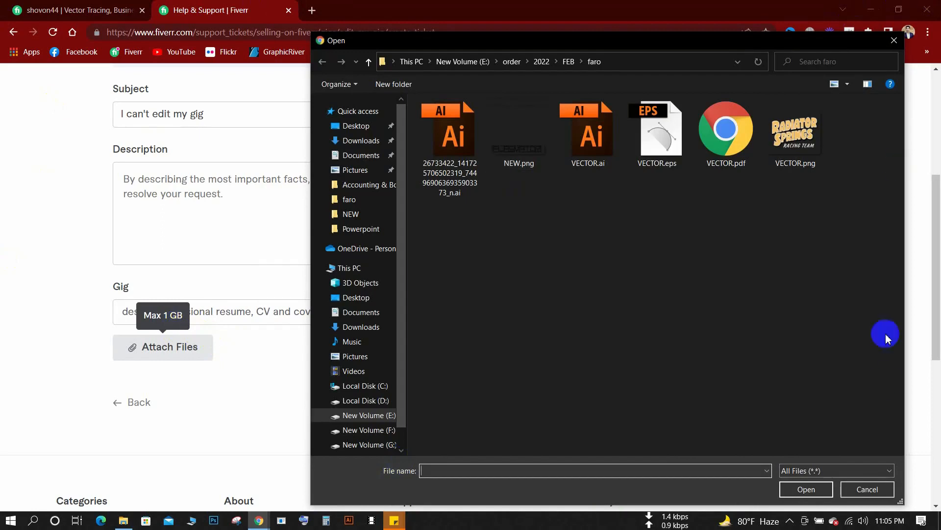
{"action": "left_click", "coordinate": [867, 489]}
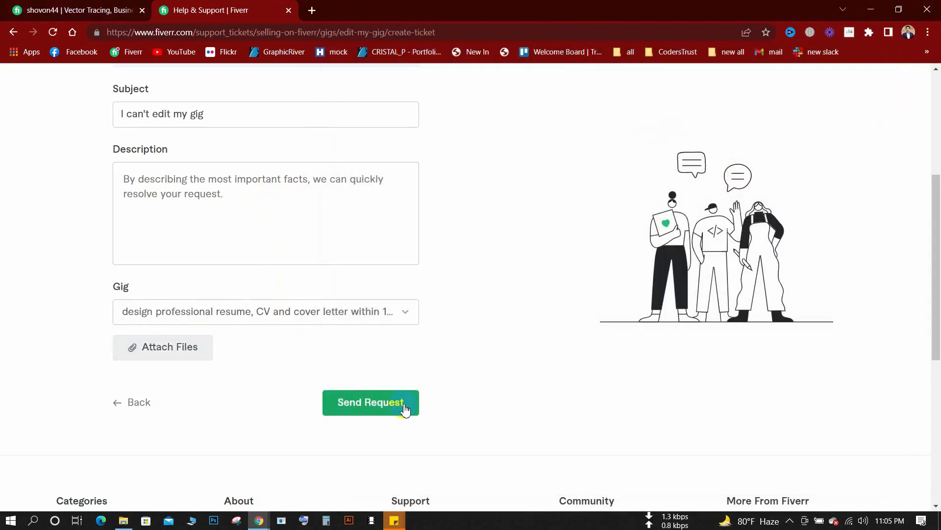
{"action": "scroll", "coordinate": [410, 417], "scroll_direction": "down", "scroll_amount": 5}
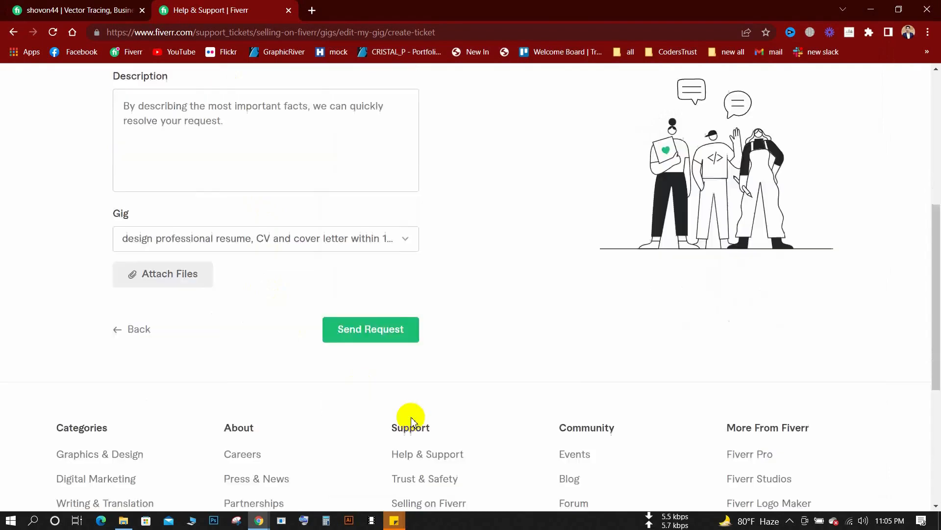
{"action": "scroll", "coordinate": [411, 420], "scroll_direction": "up", "scroll_amount": 10}
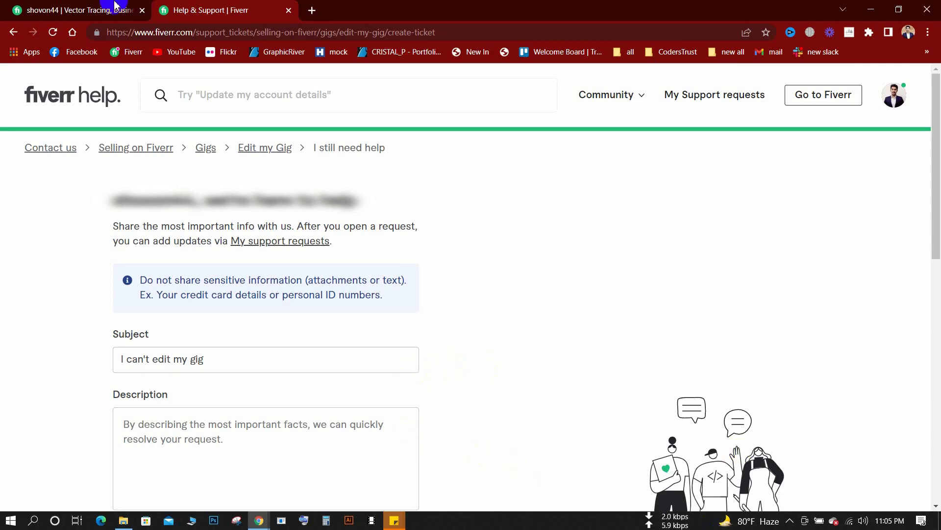
{"action": "scroll", "coordinate": [753, 294], "scroll_direction": "down", "scroll_amount": 2}
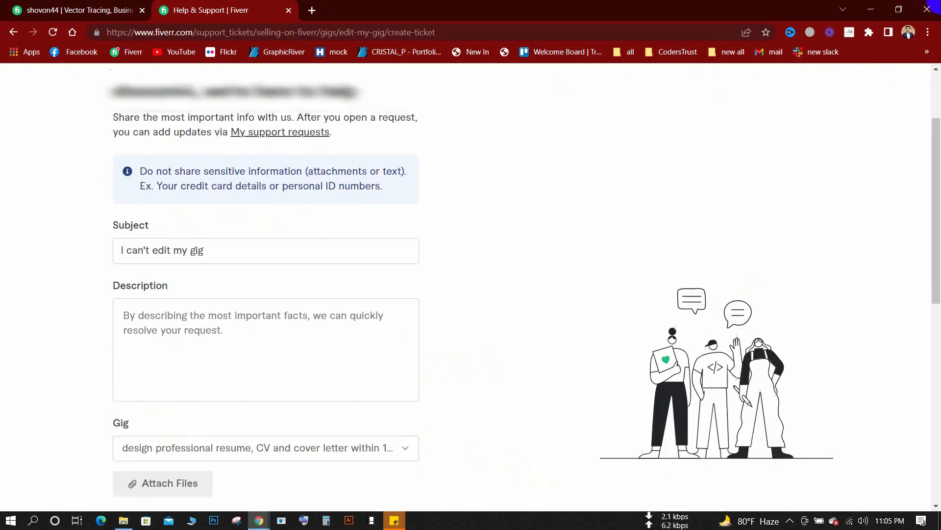
{"action": "scroll", "coordinate": [402, 336], "scroll_direction": "up", "scroll_amount": 2}
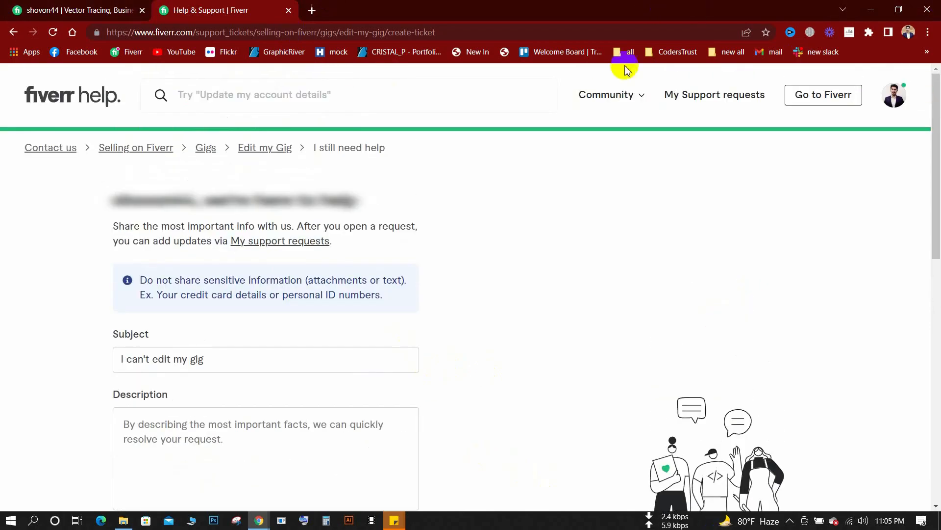
Open My Support requests and review the list of past requests with their subjects and statuses
{"action": "left_click", "coordinate": [702, 98]}
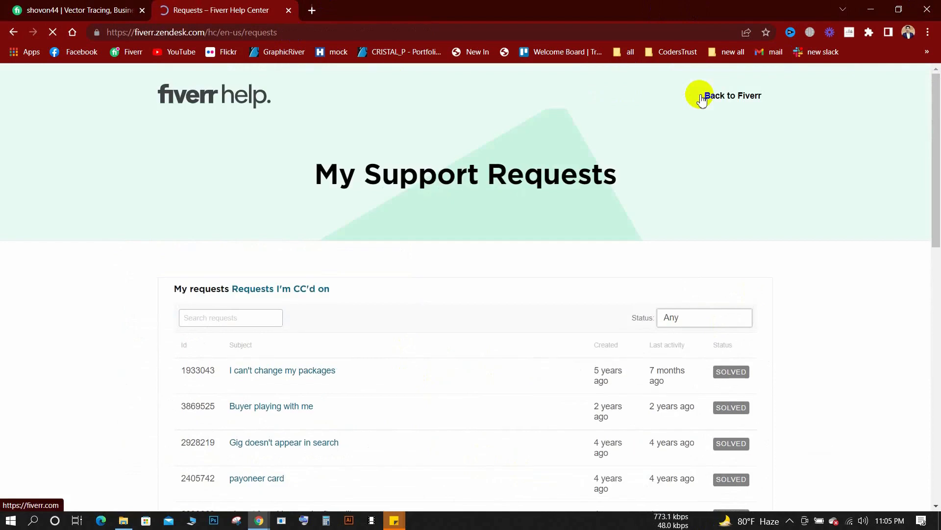
{"action": "scroll", "coordinate": [684, 420], "scroll_direction": "down", "scroll_amount": 1}
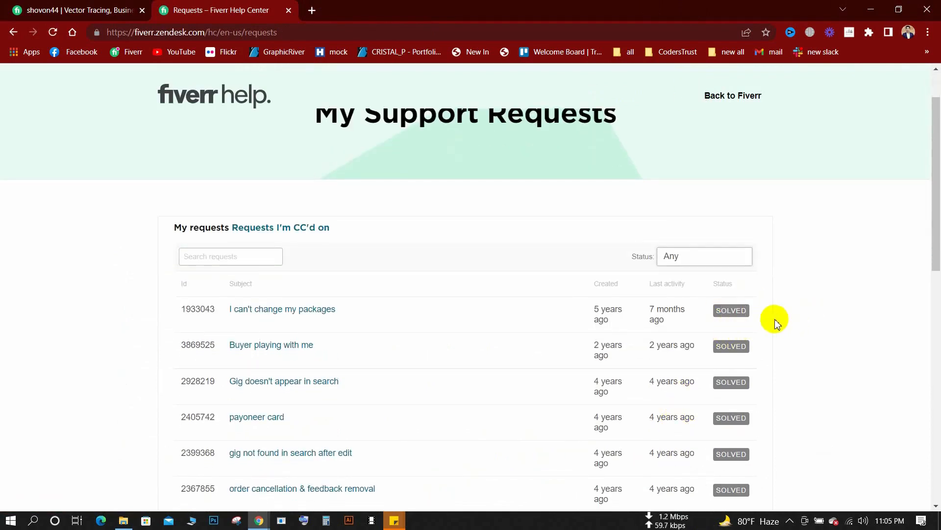
{"action": "scroll", "coordinate": [769, 319], "scroll_direction": "down", "scroll_amount": 1}
{"action": "scroll", "coordinate": [765, 312], "scroll_direction": "down", "scroll_amount": 2}
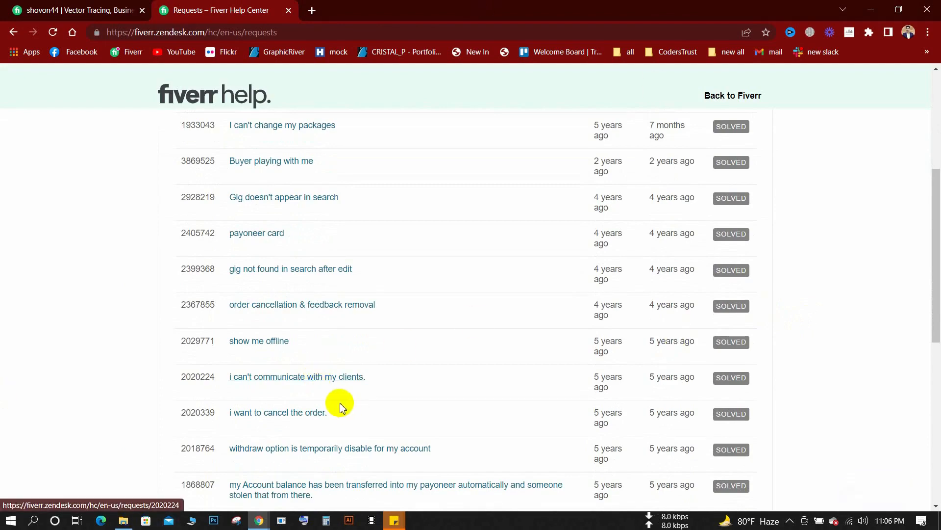
Open the "show me offline" support request in a separate tab and read its message and attachments
{"action": "right_click", "coordinate": [289, 343]}
{"action": "left_click", "coordinate": [334, 353]}
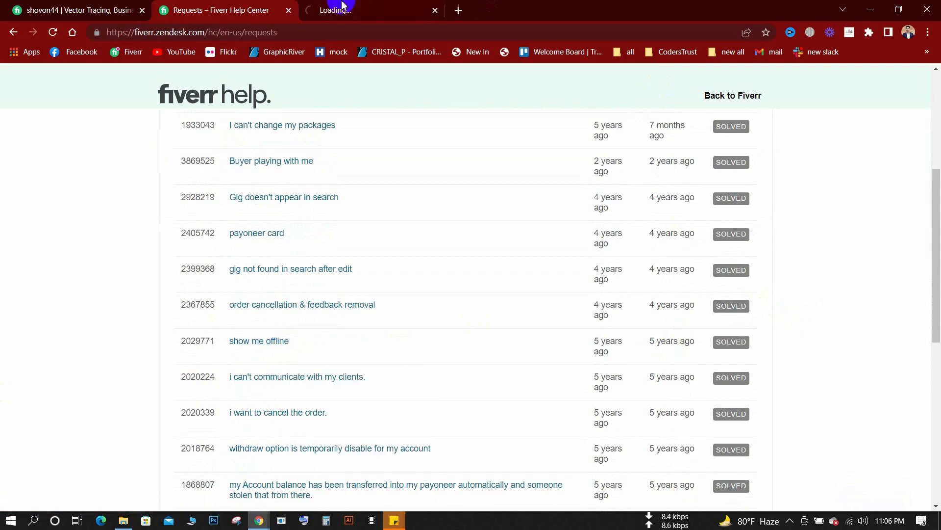
{"action": "left_click", "coordinate": [325, 9]}
{"action": "left_click", "coordinate": [215, 6]}
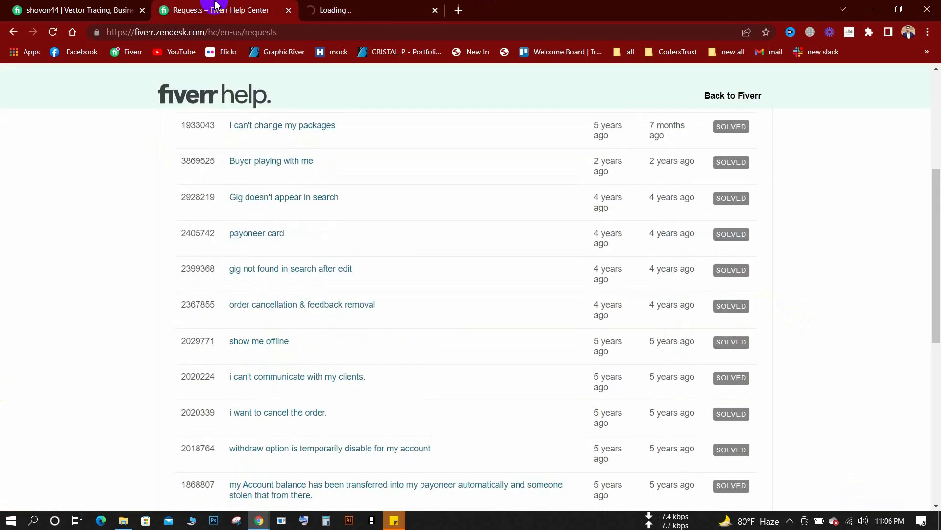
{"action": "left_click", "coordinate": [386, 5]}
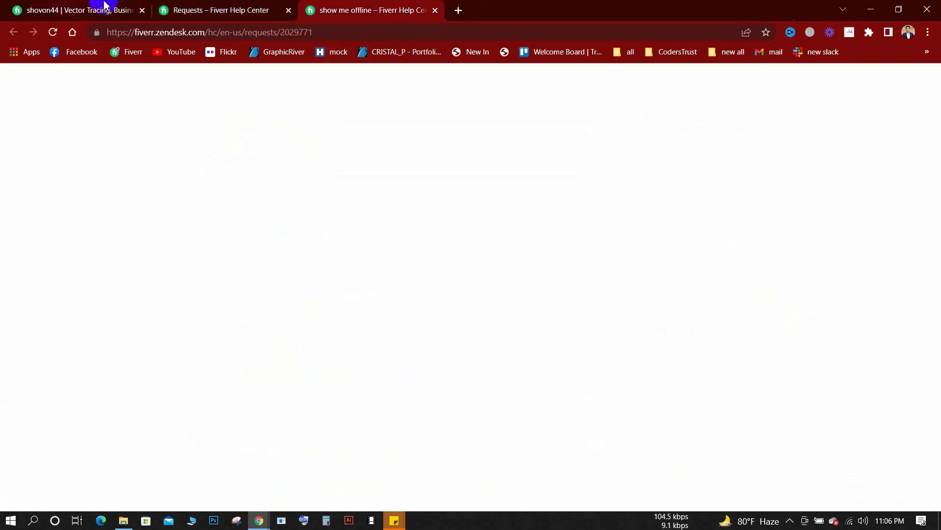
{"action": "left_click", "coordinate": [189, 8]}
{"action": "left_click", "coordinate": [385, 6]}
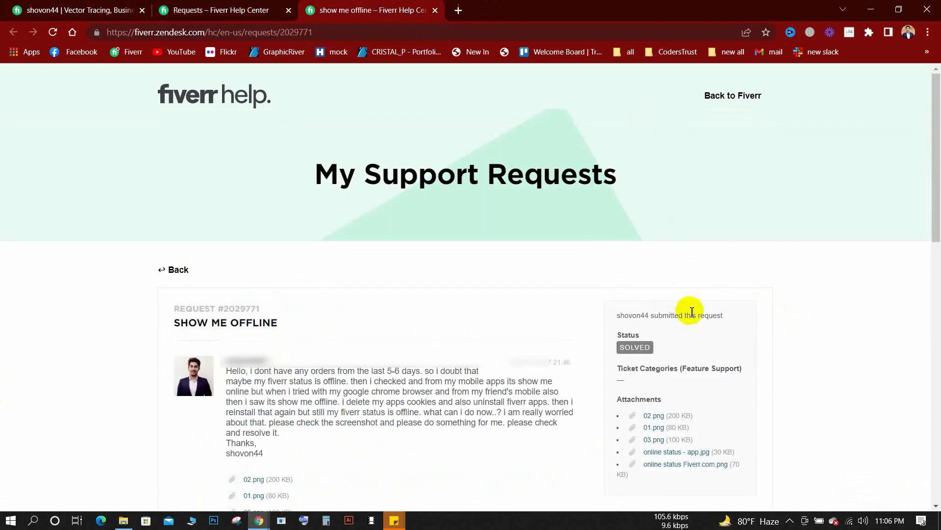
{"action": "scroll", "coordinate": [768, 400], "scroll_direction": "down", "scroll_amount": 2}
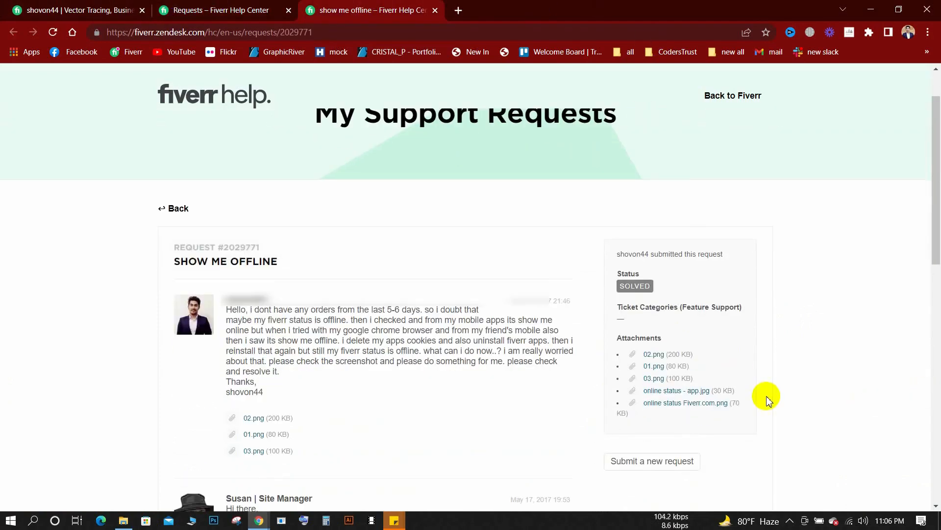
Check the status and ticket category in the details of the "show me offline" support request
{"action": "left_click_drag", "start_coordinate": [632, 306], "coordinate": [753, 308]}
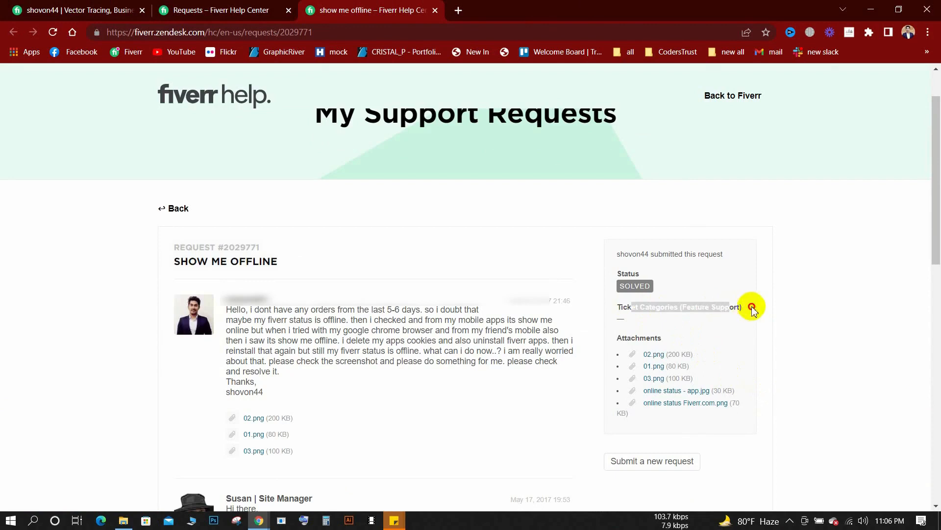
{"action": "left_click", "coordinate": [644, 297]}
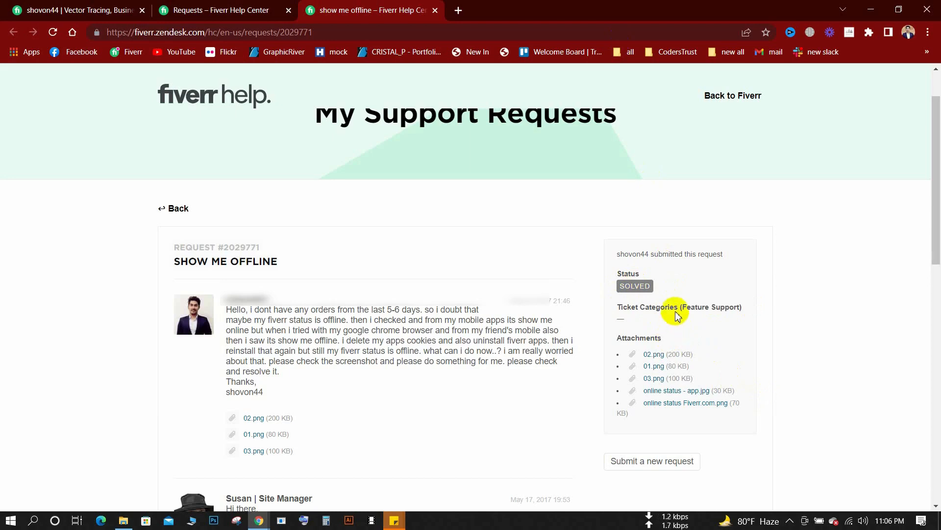
{"action": "left_click_drag", "start_coordinate": [671, 305], "coordinate": [731, 307]}
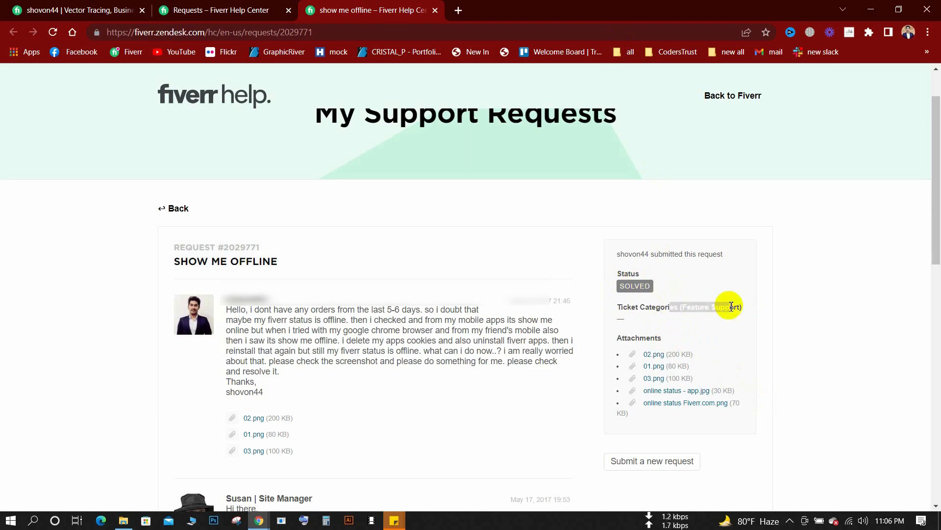
{"action": "left_click", "coordinate": [814, 352]}
Read the site manager's reply to the "show me offline" request, including the online status remarks and attached screenshots
{"action": "scroll", "coordinate": [336, 301], "scroll_direction": "down", "scroll_amount": 2}
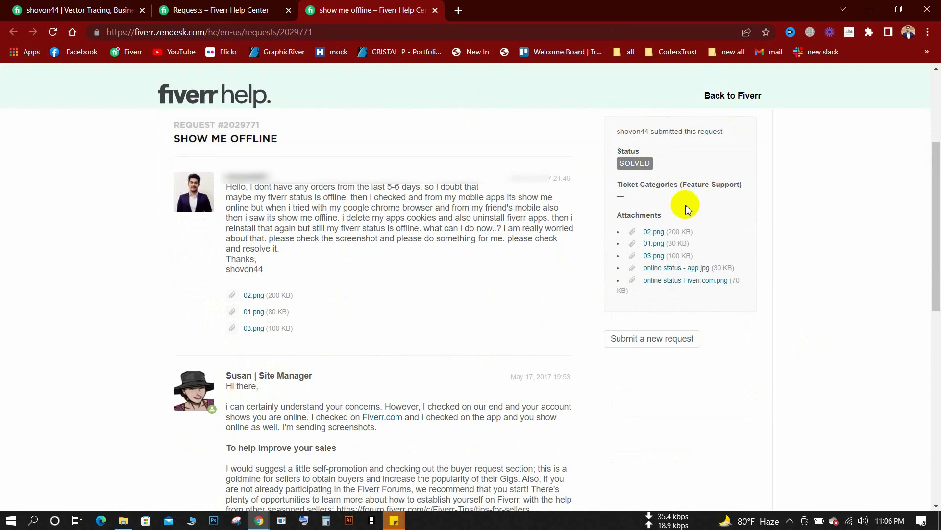
{"action": "scroll", "coordinate": [426, 392], "scroll_direction": "down", "scroll_amount": 1}
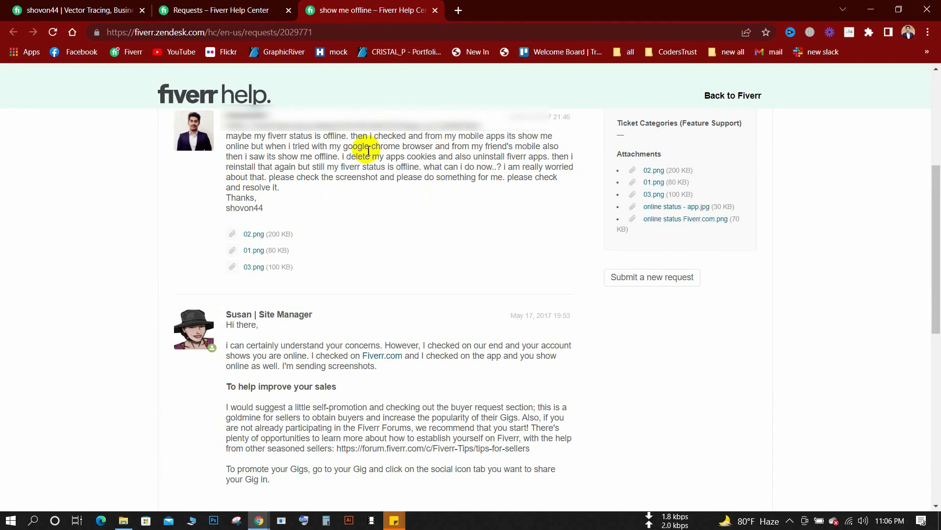
{"action": "scroll", "coordinate": [369, 151], "scroll_direction": "down", "scroll_amount": 1}
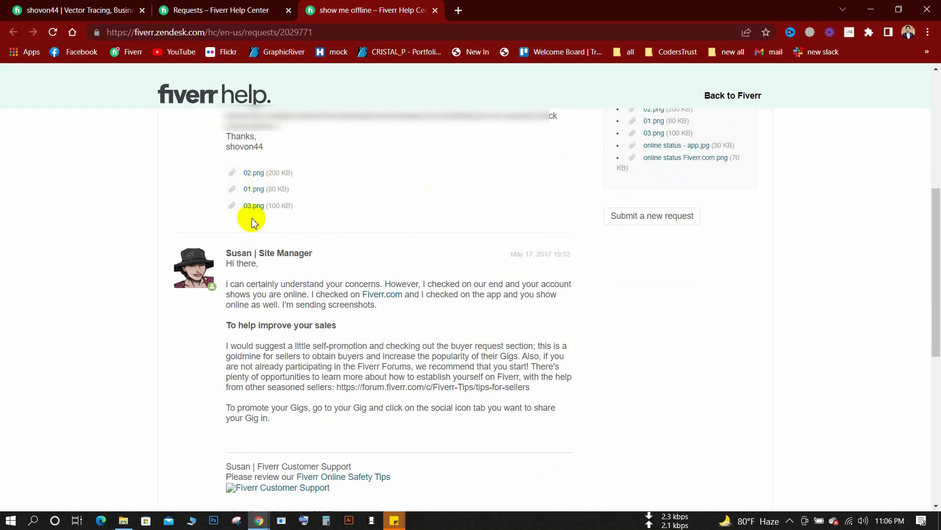
{"action": "scroll", "coordinate": [252, 217], "scroll_direction": "down", "scroll_amount": 1}
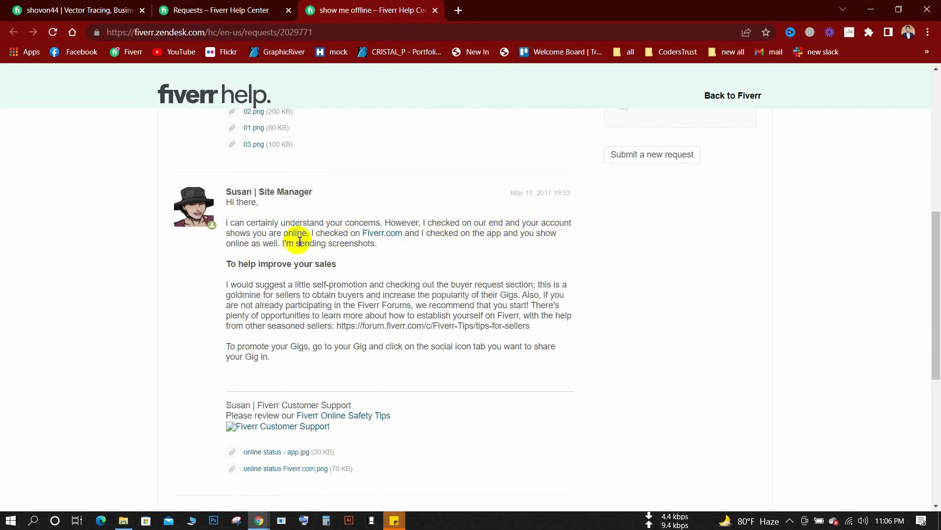
{"action": "left_click_drag", "start_coordinate": [284, 233], "coordinate": [322, 234]}
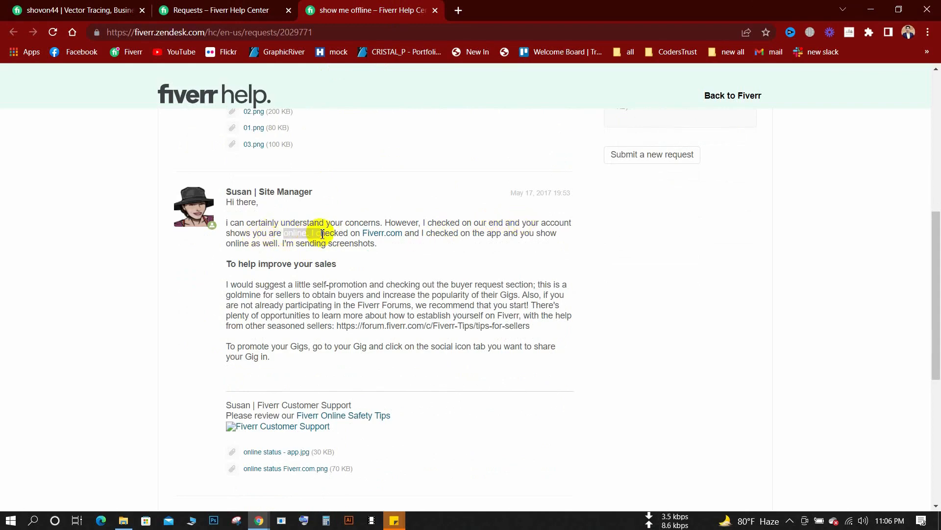
{"action": "left_click", "coordinate": [348, 280]}
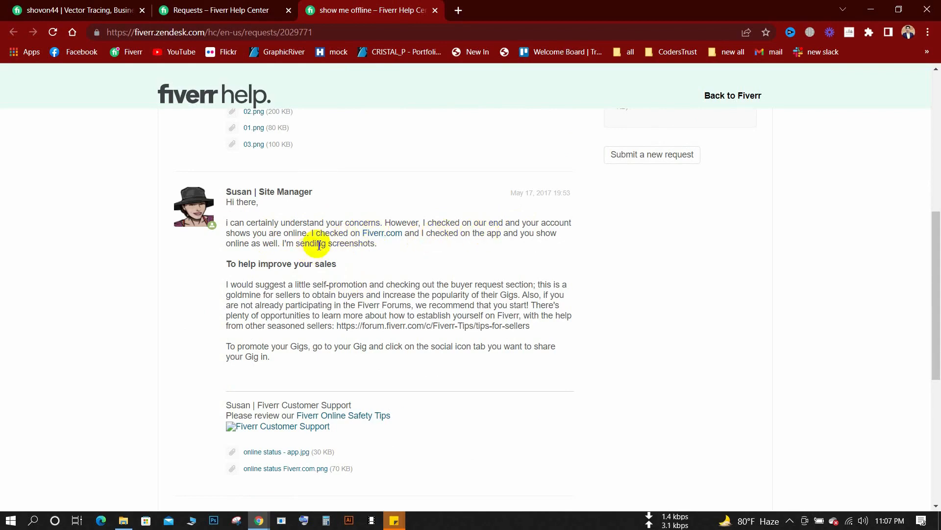
{"action": "left_click_drag", "start_coordinate": [319, 245], "coordinate": [361, 241]}
{"action": "scroll", "coordinate": [366, 241], "scroll_direction": "down", "scroll_amount": 2}
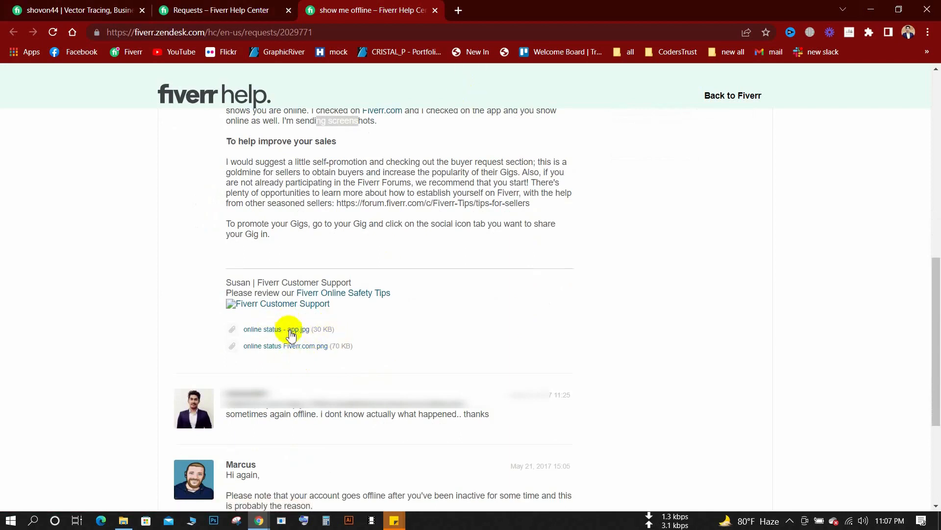
Read the requester's follow-up message below the site manager's reply
{"action": "scroll", "coordinate": [274, 334], "scroll_direction": "down", "scroll_amount": 1}
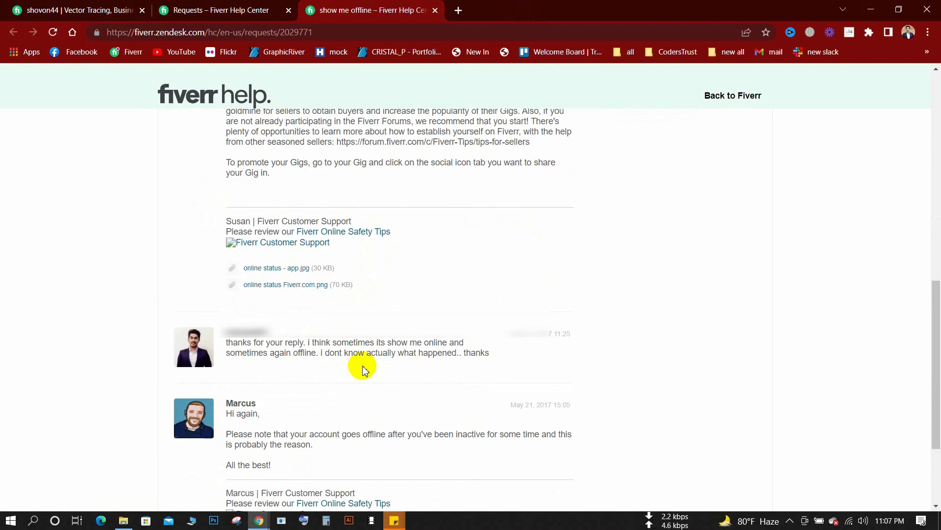
{"action": "left_click", "coordinate": [374, 349]}
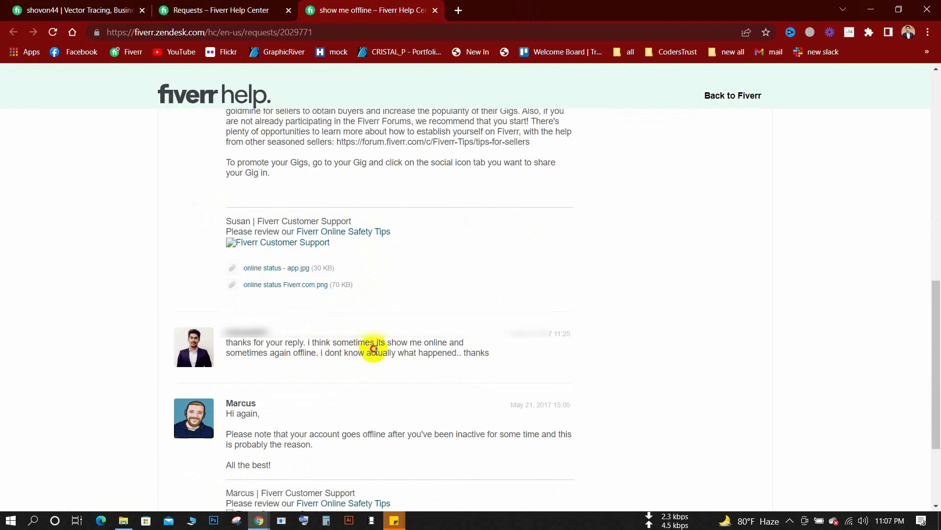
{"action": "left_click_drag", "start_coordinate": [352, 352], "coordinate": [463, 343]}
{"action": "scroll", "coordinate": [461, 343], "scroll_direction": "down", "scroll_amount": 1}
{"action": "scroll", "coordinate": [461, 343], "scroll_direction": "up", "scroll_amount": 3}
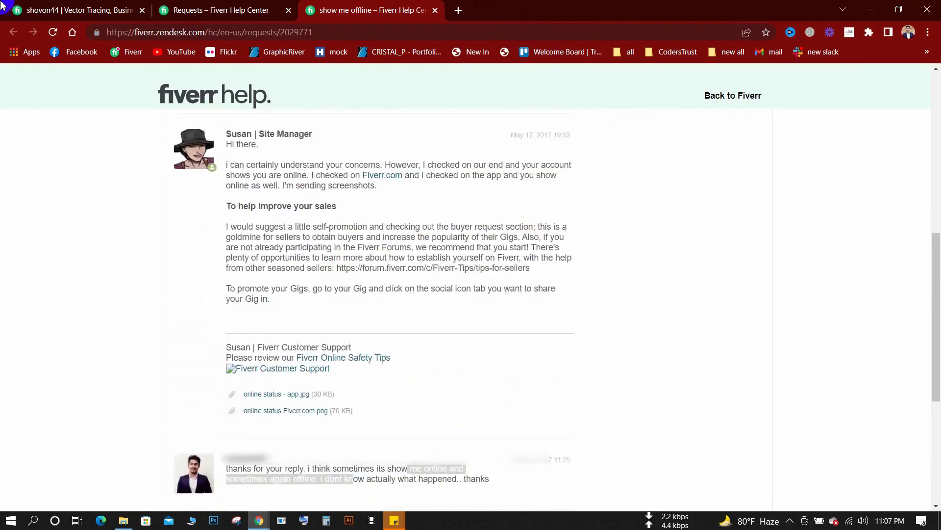
{"action": "scroll", "coordinate": [345, 312], "scroll_direction": "down", "scroll_amount": 2}
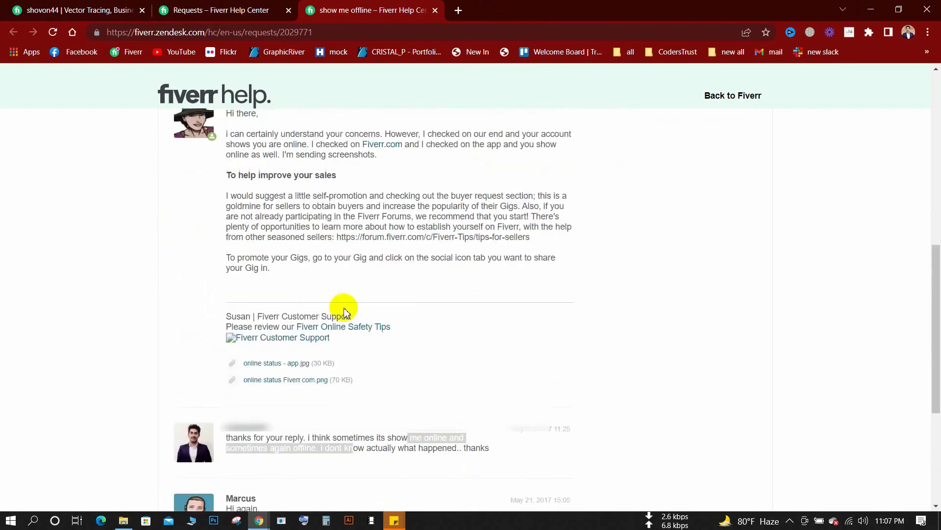
{"action": "scroll", "coordinate": [344, 312], "scroll_direction": "down", "scroll_amount": 3}
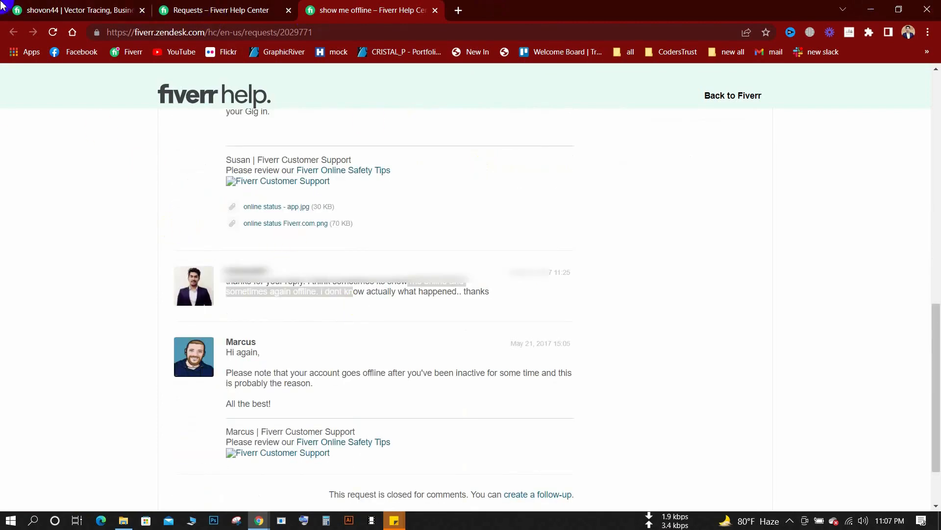
Read the support agent's closing reply at the end of the conversation
{"action": "scroll", "coordinate": [403, 248], "scroll_direction": "down", "scroll_amount": 2}
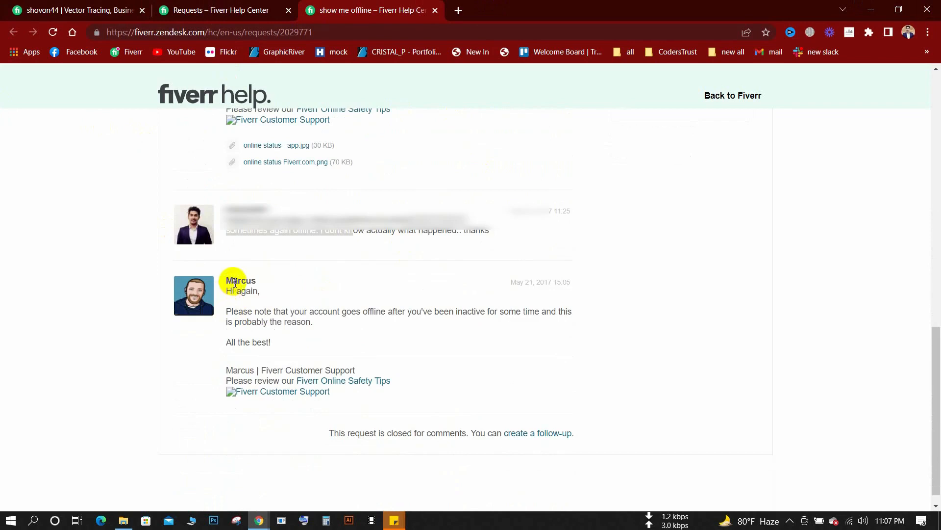
{"action": "left_click_drag", "start_coordinate": [234, 282], "coordinate": [341, 310]}
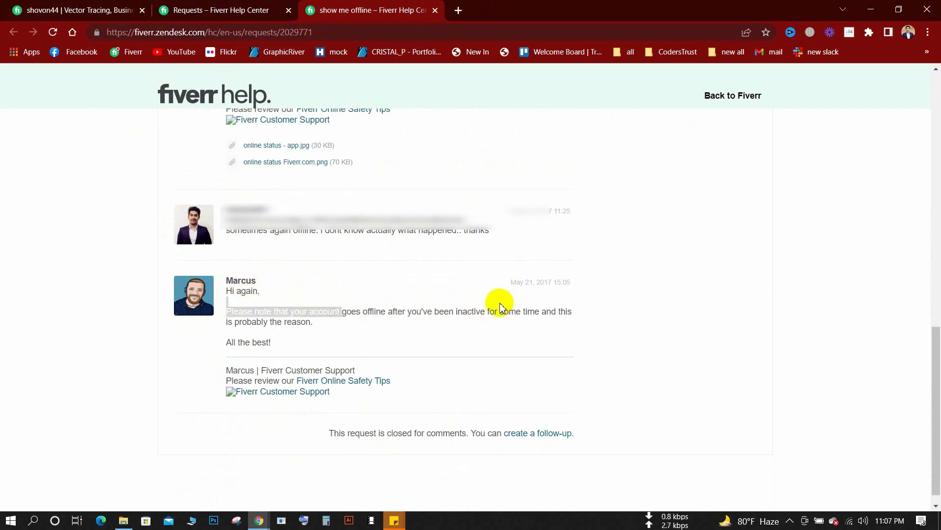
{"action": "left_click", "coordinate": [500, 307]}
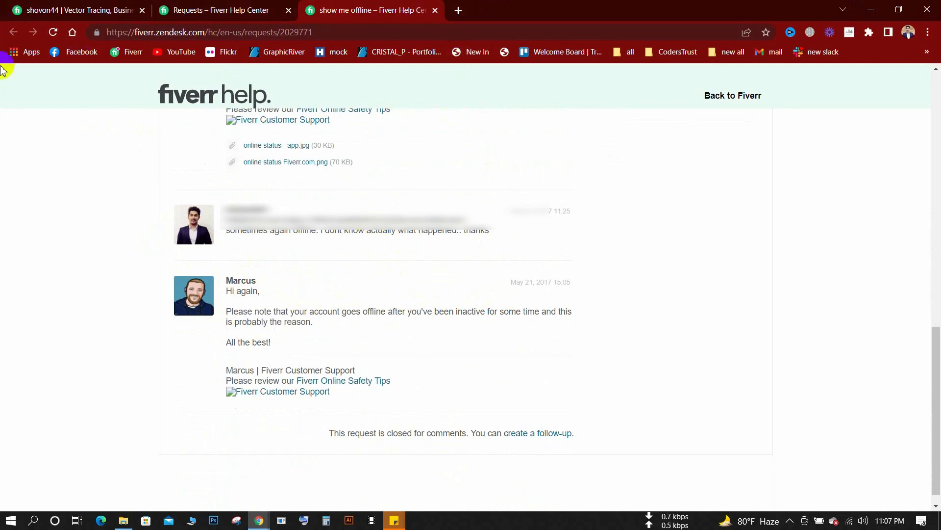
{"action": "scroll", "coordinate": [260, 200], "scroll_direction": "up", "scroll_amount": 3}
{"action": "scroll", "coordinate": [343, 192], "scroll_direction": "down", "scroll_amount": 3}
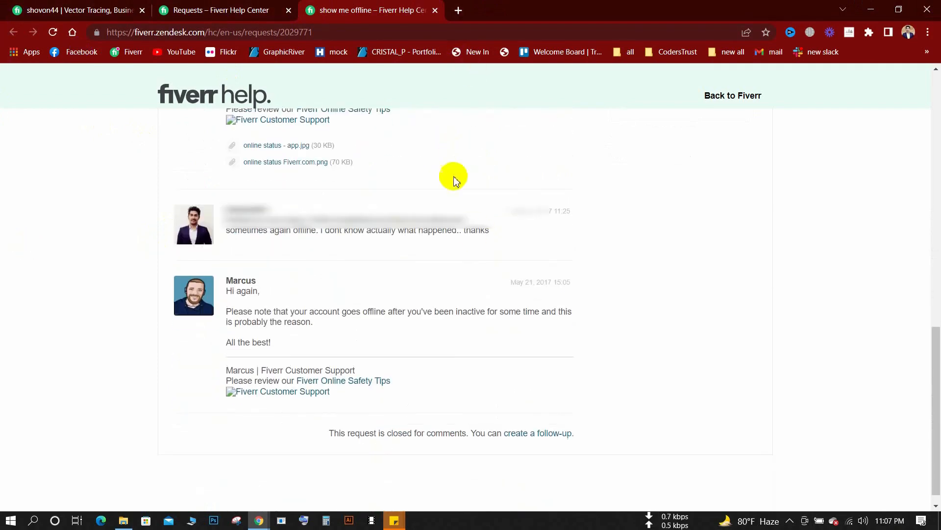
Recheck the request's status and skim the whole conversation once more
{"action": "scroll", "coordinate": [454, 180], "scroll_direction": "up", "scroll_amount": 12}
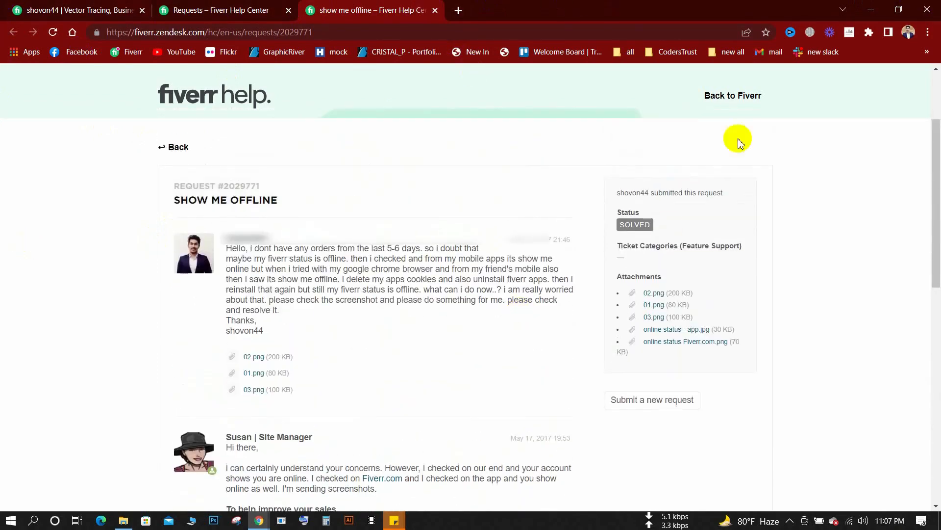
{"action": "left_click_drag", "start_coordinate": [626, 224], "coordinate": [667, 215]}
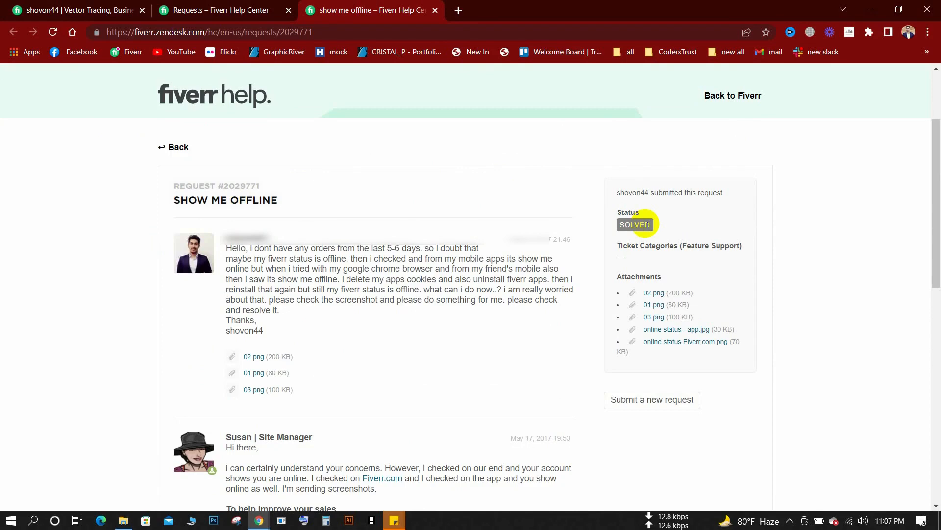
{"action": "scroll", "coordinate": [514, 216], "scroll_direction": "down", "scroll_amount": 12}
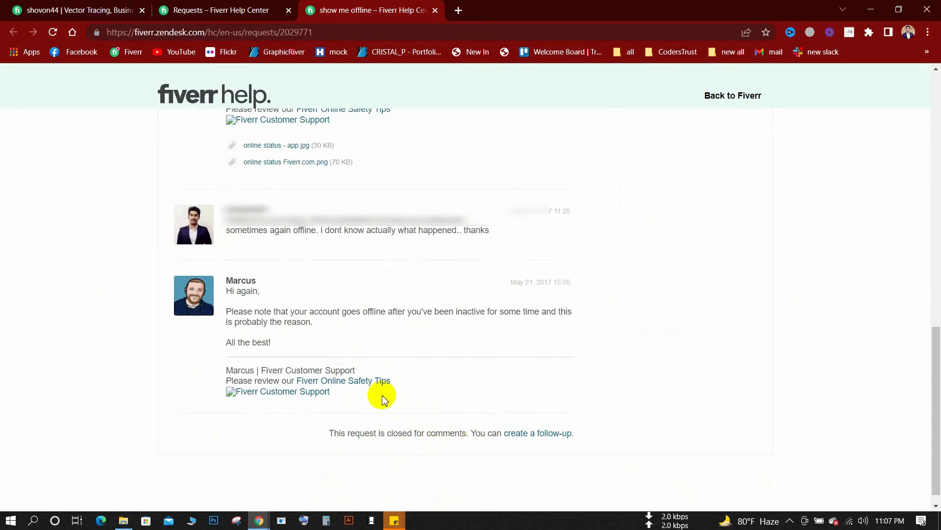
{"action": "scroll", "coordinate": [384, 399], "scroll_direction": "up", "scroll_amount": 2}
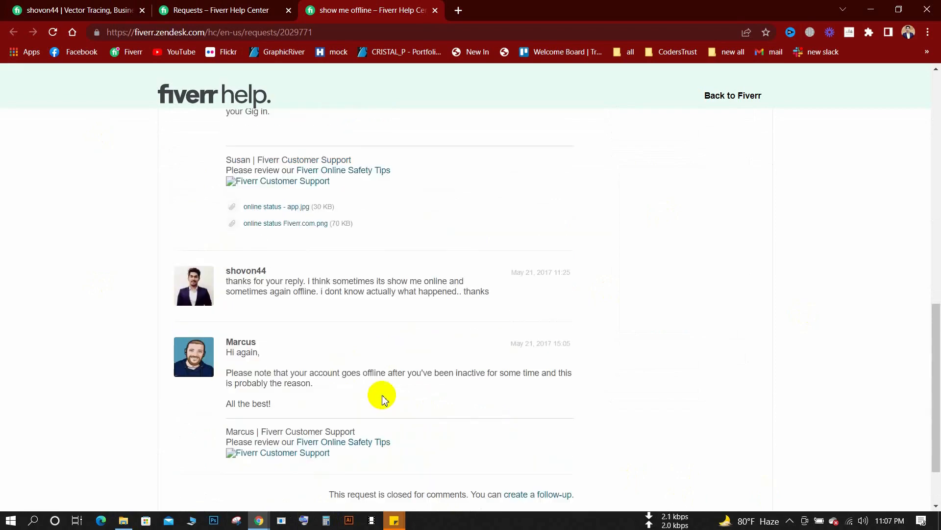
{"action": "scroll", "coordinate": [384, 398], "scroll_direction": "up", "scroll_amount": 10}
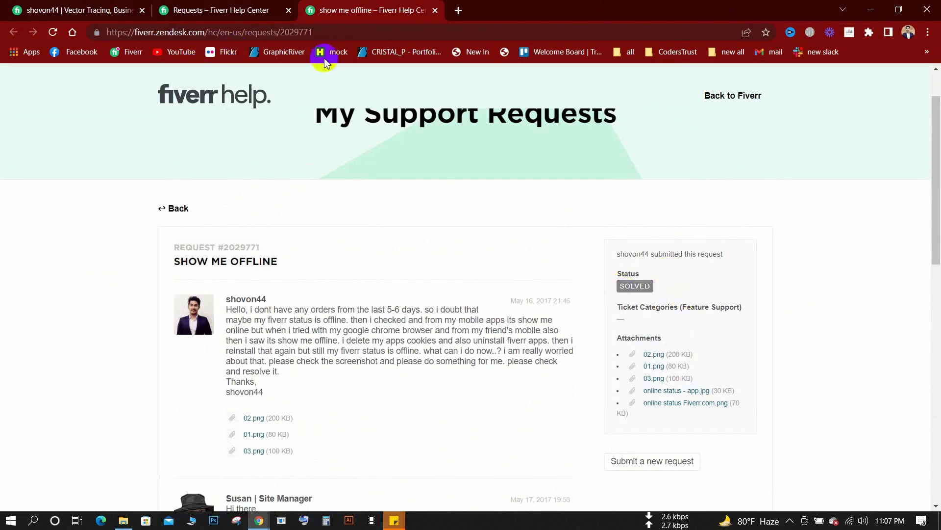
Return to the My Support Requests list and review the past requests' subjects, ages and statuses down to the oldest
{"action": "left_click", "coordinate": [12, 33]}
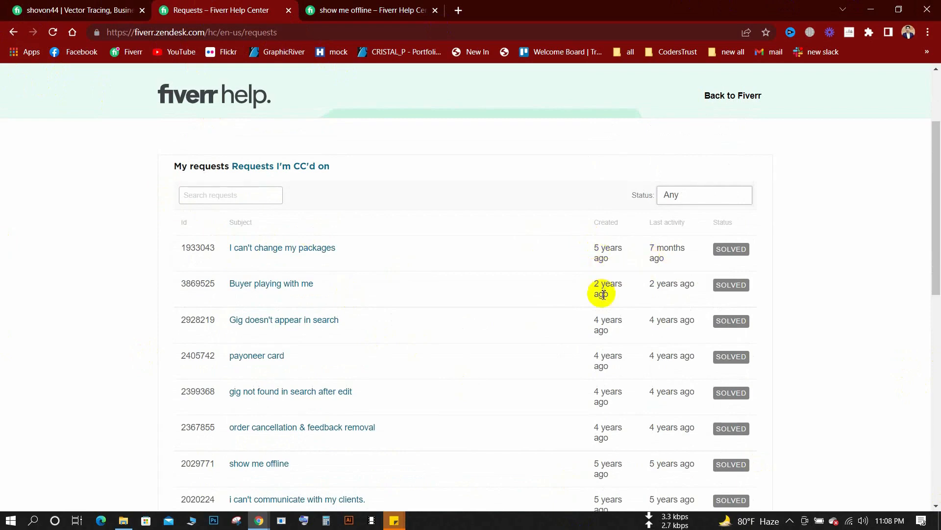
{"action": "scroll", "coordinate": [593, 338], "scroll_direction": "down", "scroll_amount": 3}
{"action": "scroll", "coordinate": [596, 339], "scroll_direction": "down", "scroll_amount": 2}
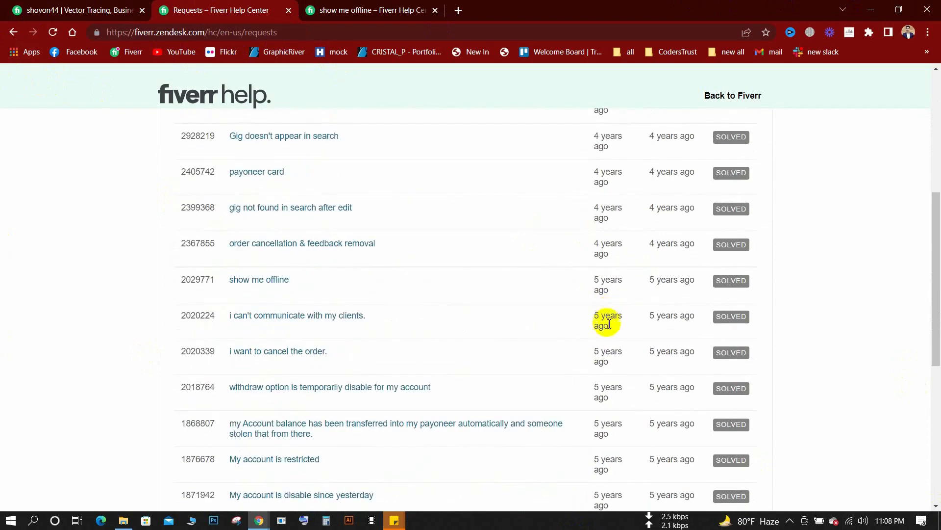
{"action": "scroll", "coordinate": [603, 352], "scroll_direction": "down", "scroll_amount": 3}
{"action": "scroll", "coordinate": [602, 354], "scroll_direction": "down", "scroll_amount": 3}
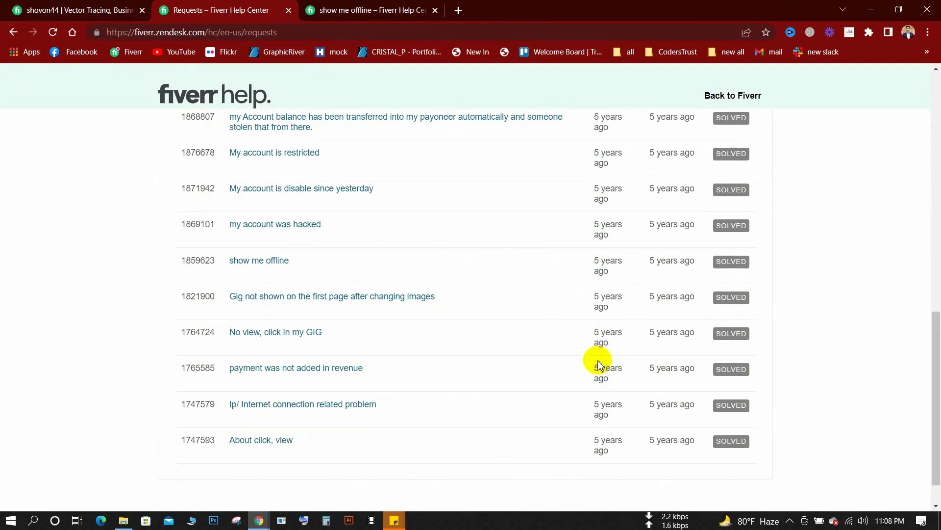
{"action": "scroll", "coordinate": [599, 364], "scroll_direction": "up", "scroll_amount": 2}
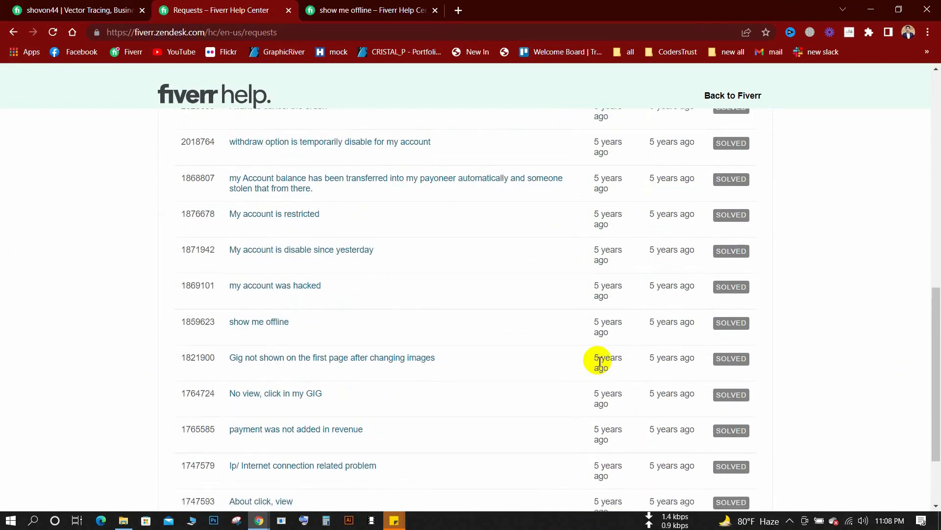
{"action": "scroll", "coordinate": [600, 361], "scroll_direction": "up", "scroll_amount": 8}
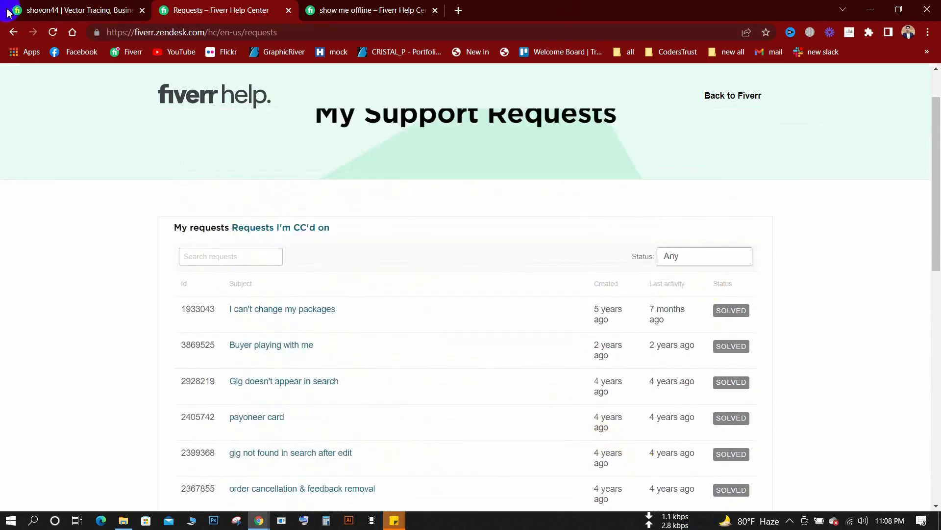
{"action": "left_click", "coordinate": [76, 10]}
{"action": "scroll", "coordinate": [248, 391], "scroll_direction": "up", "scroll_amount": 10}
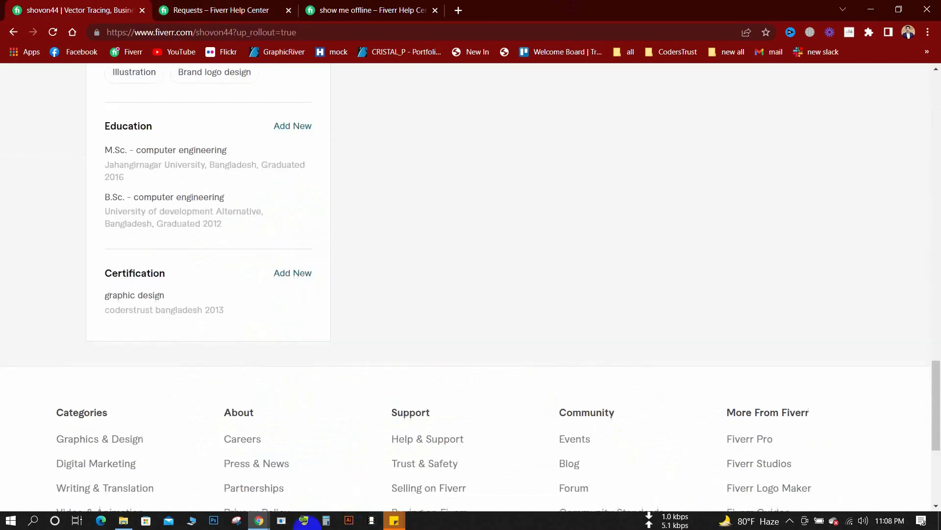
{"action": "left_click", "coordinate": [223, 9]}
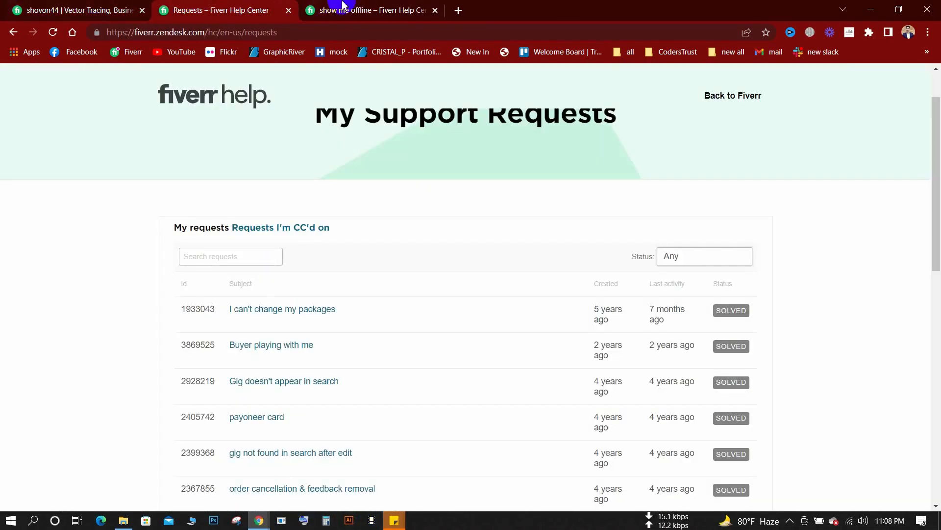
Go back from the support requests to the Gigs help topics and open "Gig not found when searched"
{"action": "scroll", "coordinate": [267, 161], "scroll_direction": "up", "scroll_amount": 1}
{"action": "left_click", "coordinate": [18, 30]}
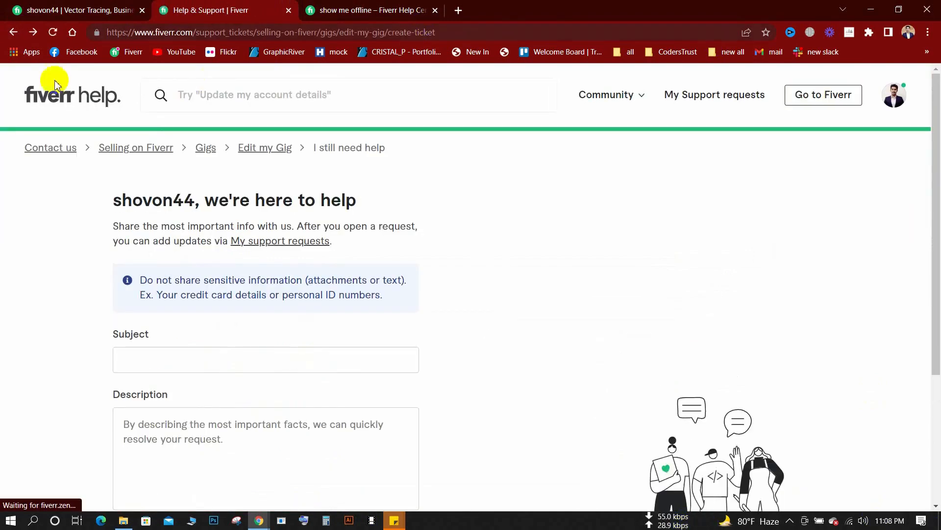
{"action": "left_click", "coordinate": [13, 32]}
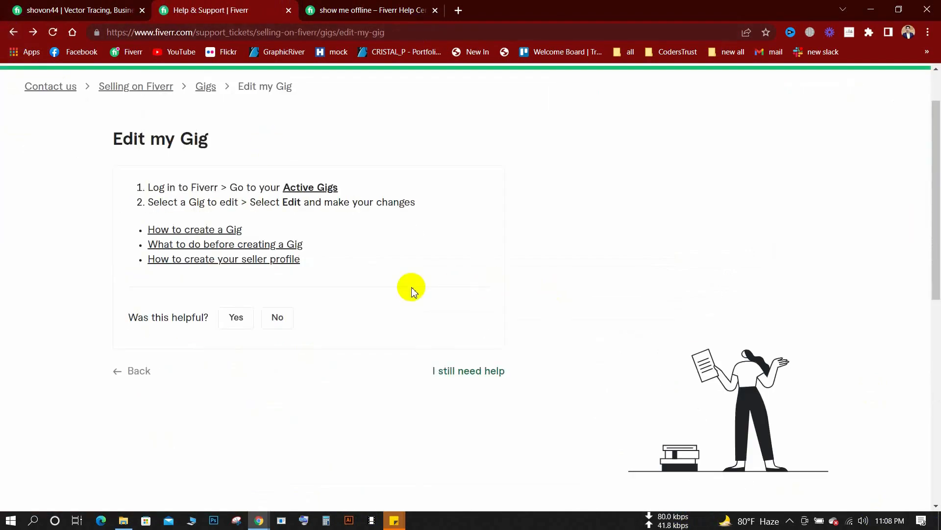
{"action": "left_click", "coordinate": [15, 31]}
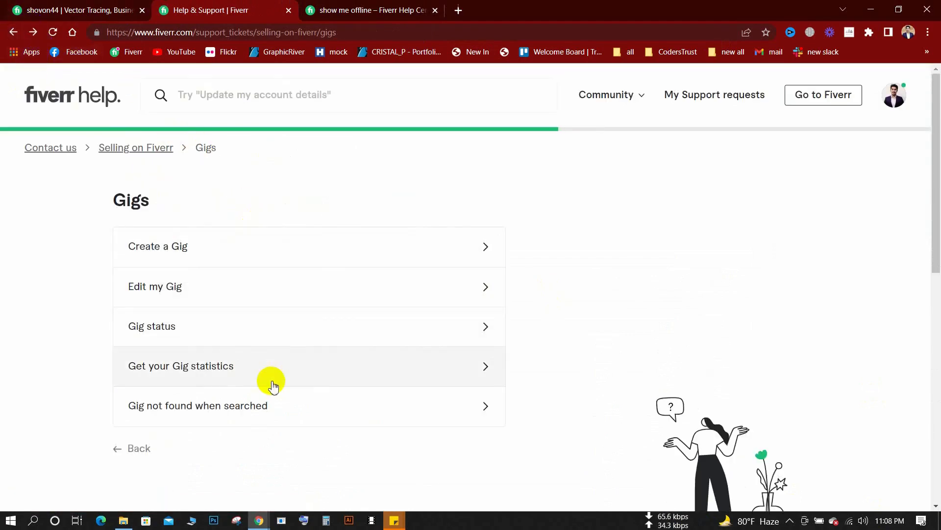
{"action": "left_click", "coordinate": [274, 415]}
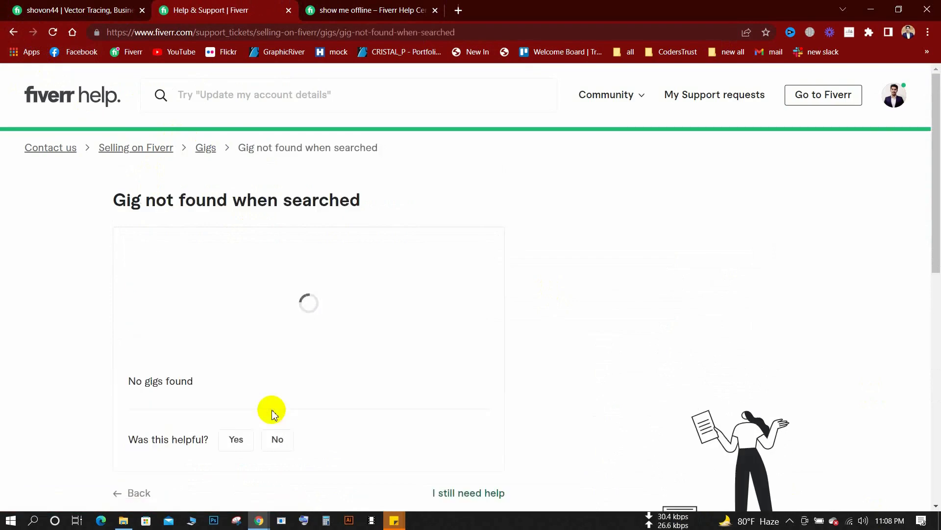
Look through the account's gigs listed under "Gig not found when searched", down to the last one and back up
{"action": "scroll", "coordinate": [273, 414], "scroll_direction": "down", "scroll_amount": 3}
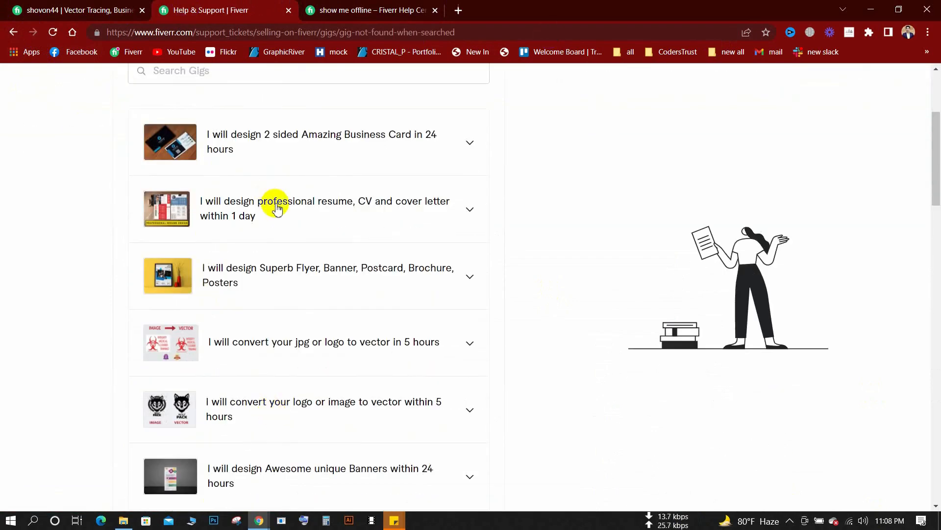
{"action": "scroll", "coordinate": [273, 204], "scroll_direction": "up", "scroll_amount": 2}
{"action": "scroll", "coordinate": [273, 204], "scroll_direction": "down", "scroll_amount": 6}
{"action": "scroll", "coordinate": [277, 206], "scroll_direction": "down", "scroll_amount": 15}
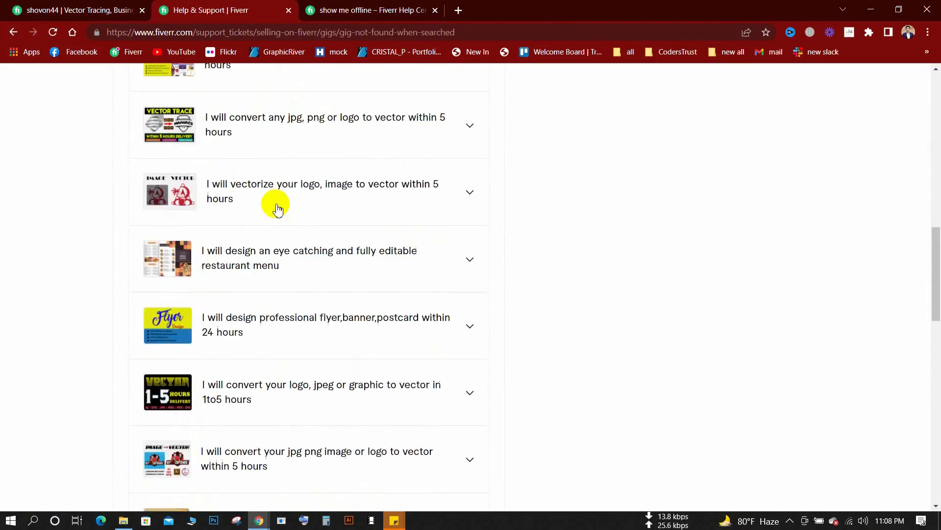
{"action": "scroll", "coordinate": [273, 204], "scroll_direction": "down", "scroll_amount": 1}
{"action": "scroll", "coordinate": [273, 204], "scroll_direction": "up", "scroll_amount": 4}
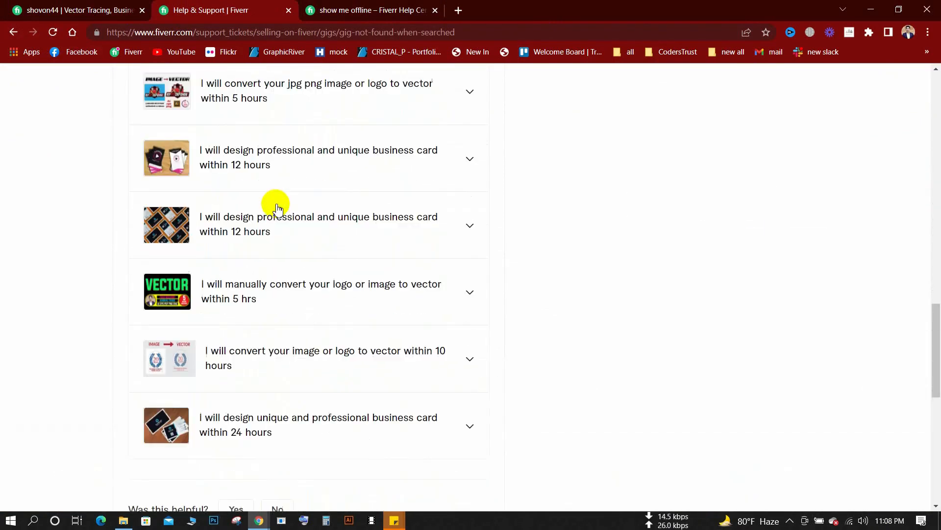
{"action": "scroll", "coordinate": [253, 300], "scroll_direction": "up", "scroll_amount": 2}
{"action": "scroll", "coordinate": [254, 300], "scroll_direction": "up", "scroll_amount": 8}
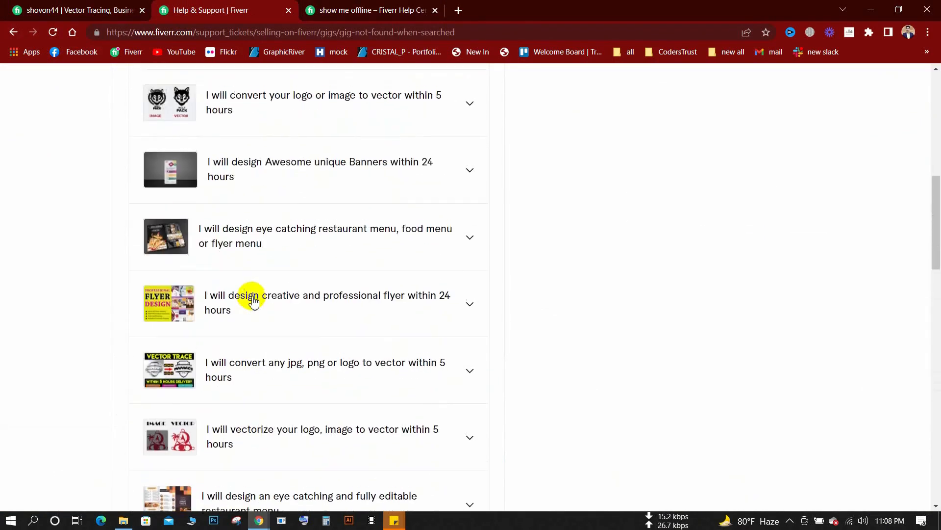
Expand the gig "I will convert any jpg, png or logo to vector within 5 hours" and read its status and search-ranking note
{"action": "left_click", "coordinate": [245, 360]}
{"action": "scroll", "coordinate": [442, 466], "scroll_direction": "down", "scroll_amount": 3}
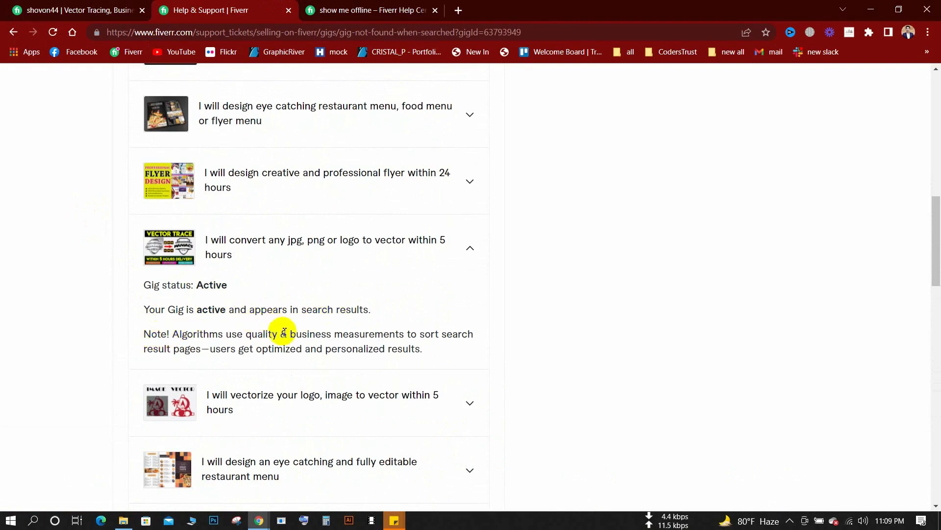
{"action": "left_click_drag", "start_coordinate": [311, 335], "coordinate": [366, 334]}
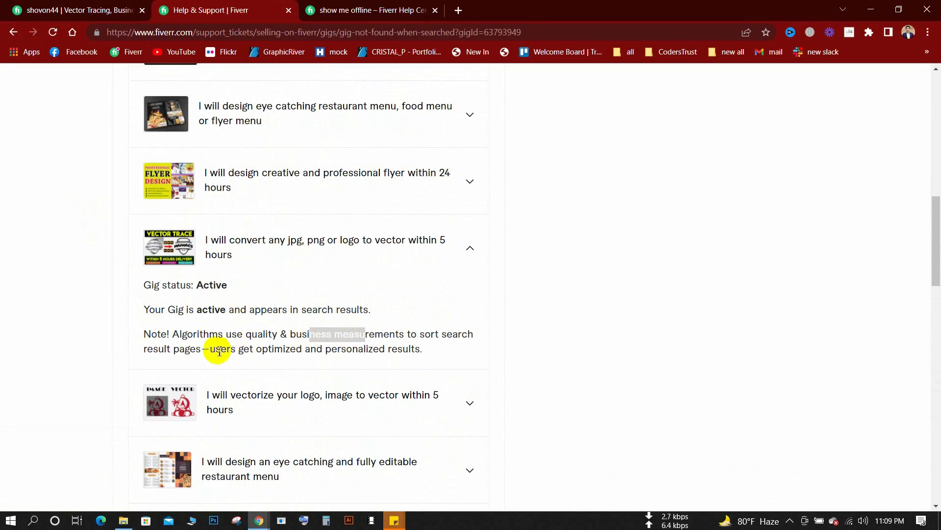
{"action": "left_click_drag", "start_coordinate": [215, 350], "coordinate": [329, 360]}
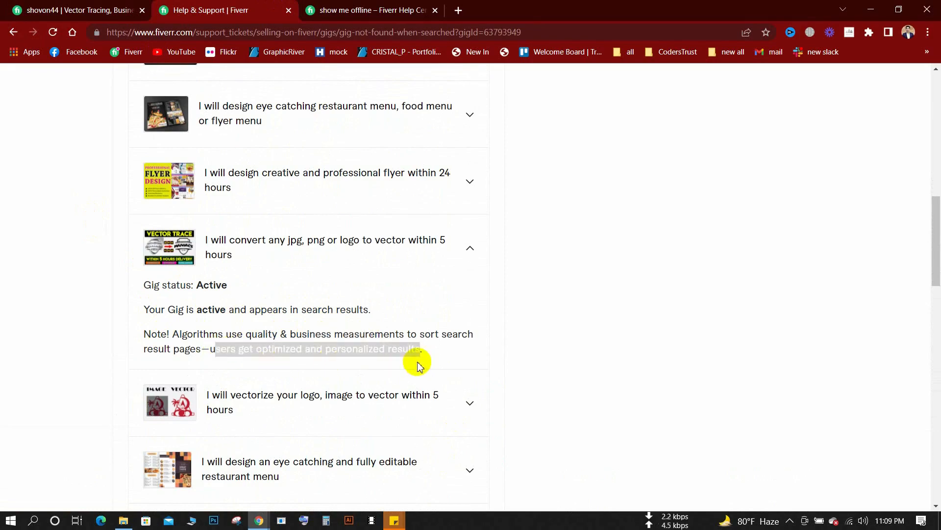
Expand the gig "I will design 2 sided Amazing Business Card in 24 hours" and read its status and instructions
{"action": "scroll", "coordinate": [416, 361], "scroll_direction": "down", "scroll_amount": 3}
{"action": "scroll", "coordinate": [416, 361], "scroll_direction": "up", "scroll_amount": 10}
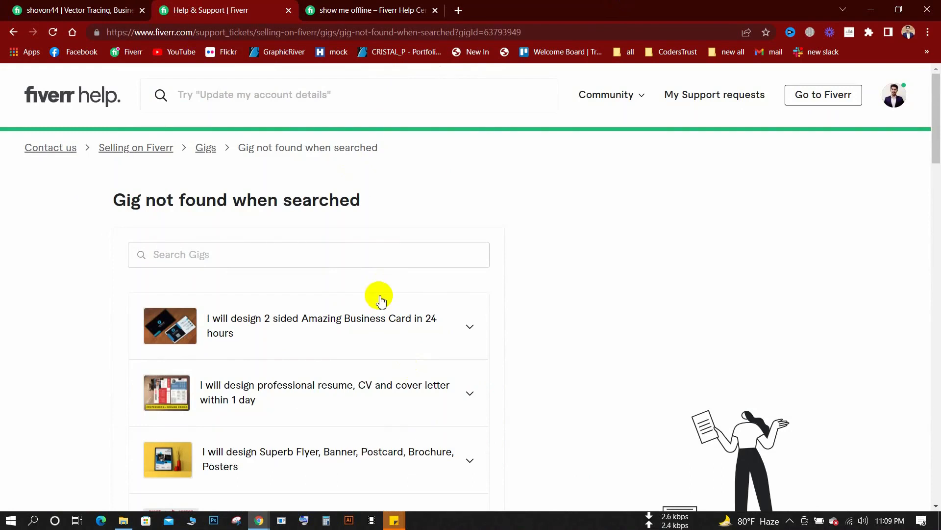
{"action": "left_click", "coordinate": [372, 326]}
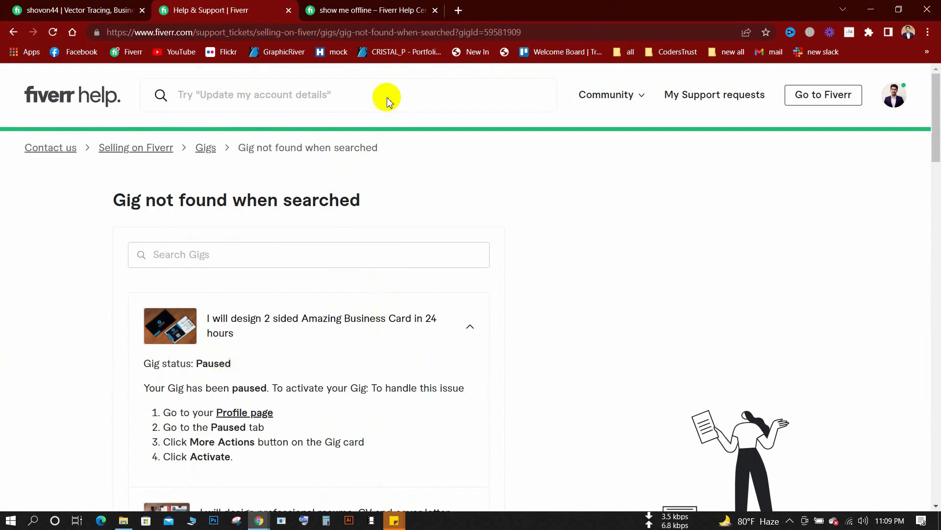
Go back to the Gigs help topics and open "Create a Gig"
{"action": "left_click", "coordinate": [12, 33]}
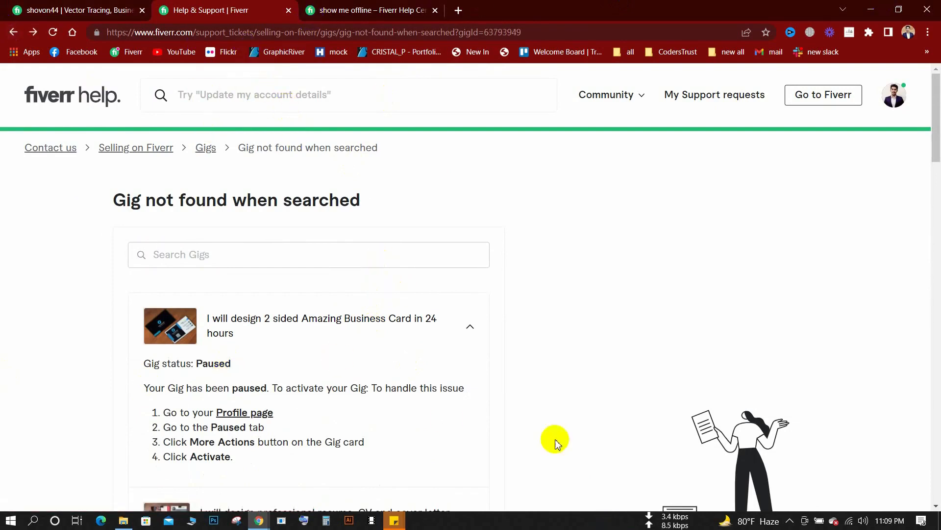
{"action": "left_click", "coordinate": [19, 33]}
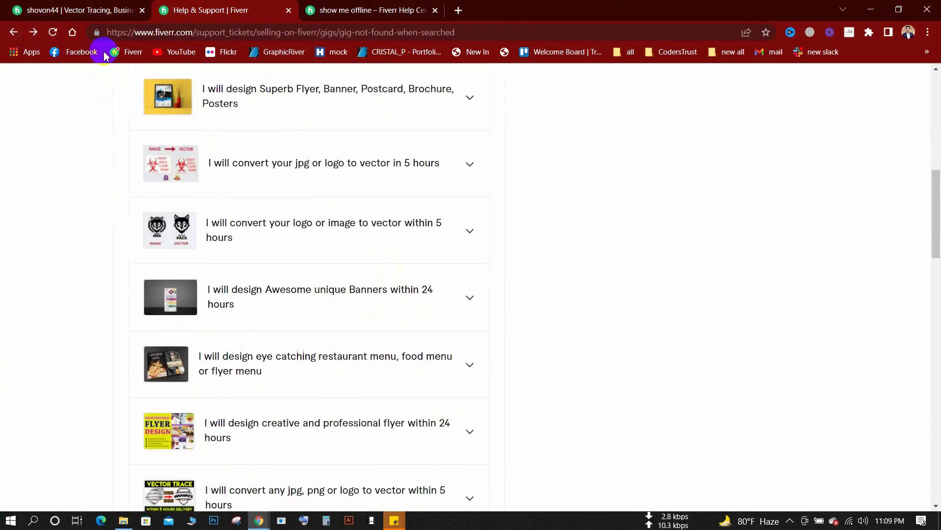
{"action": "left_click", "coordinate": [19, 33]}
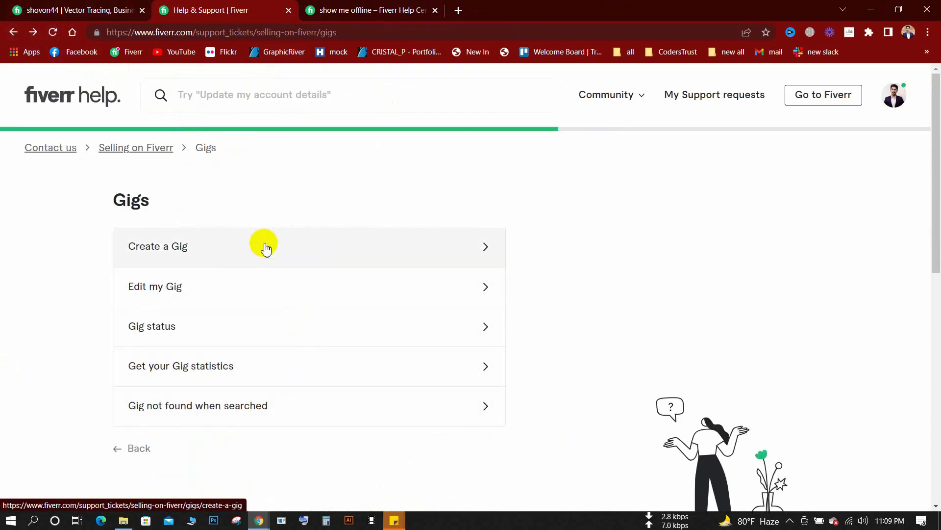
{"action": "left_click", "coordinate": [265, 247]}
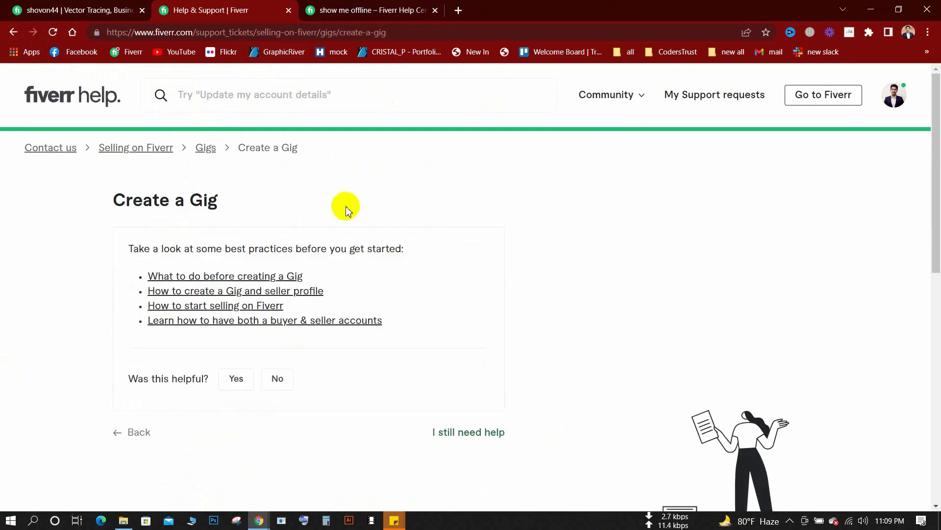
Open the best-practice article "What to do before creating a Gig" and switch to it
{"action": "left_click", "coordinate": [267, 278]}
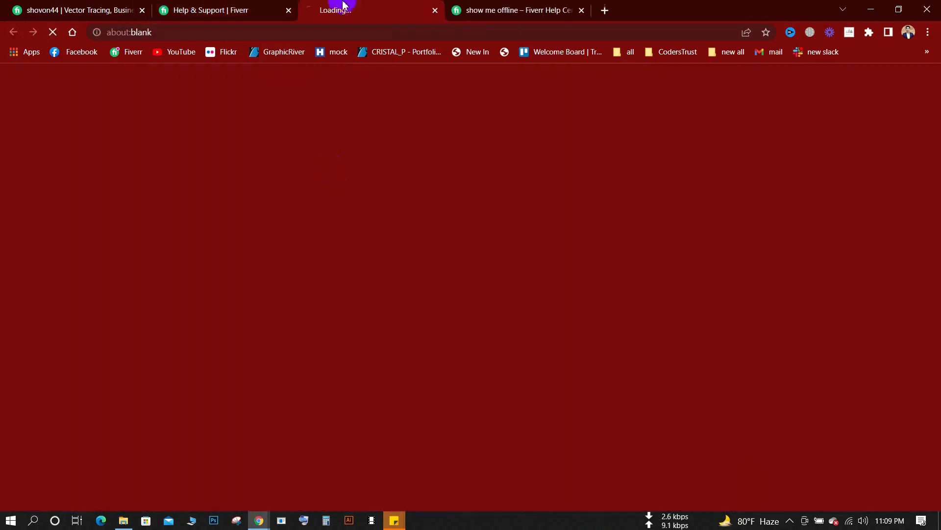
{"action": "left_click", "coordinate": [272, 7]}
{"action": "left_click", "coordinate": [357, 5]}
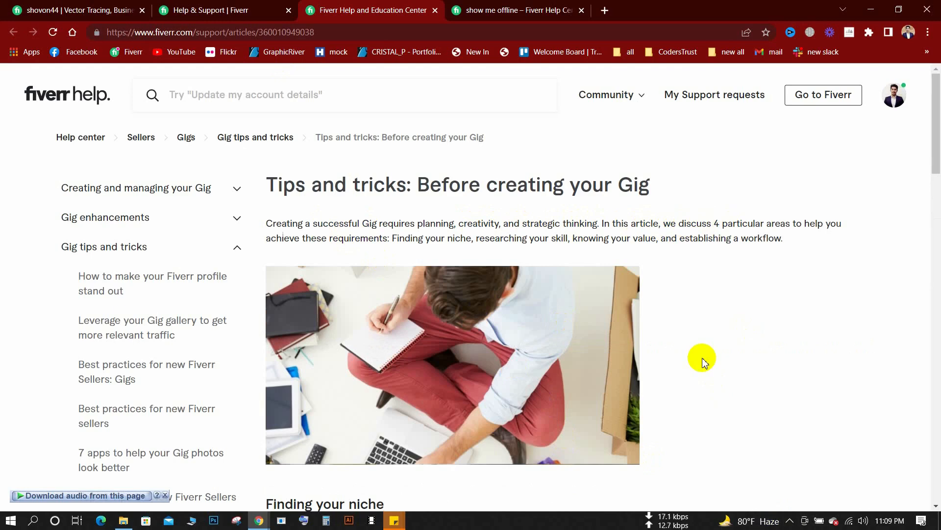
Read the article's sections on finding a niche, researching the skill, knowing your value and establishing a workflow
{"action": "scroll", "coordinate": [703, 360], "scroll_direction": "down", "scroll_amount": 5}
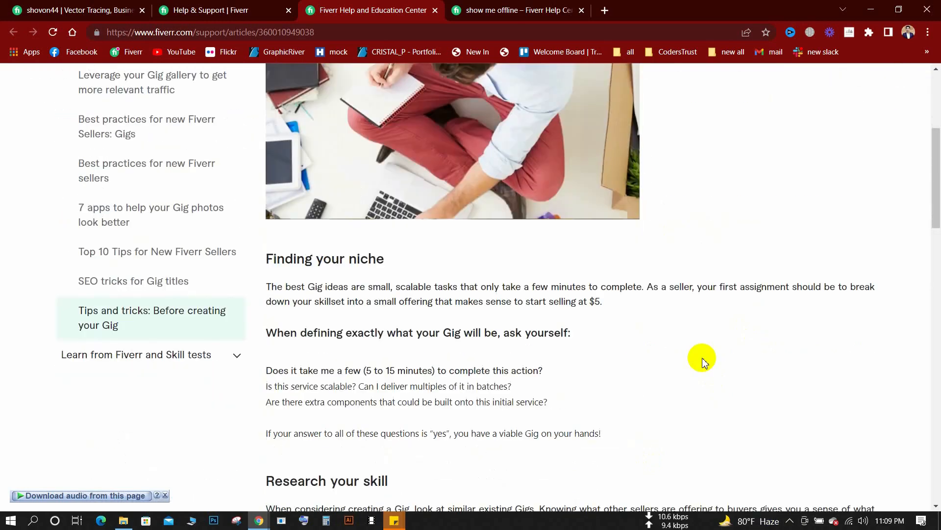
{"action": "scroll", "coordinate": [702, 360], "scroll_direction": "down", "scroll_amount": 1}
{"action": "scroll", "coordinate": [702, 360], "scroll_direction": "down", "scroll_amount": 6}
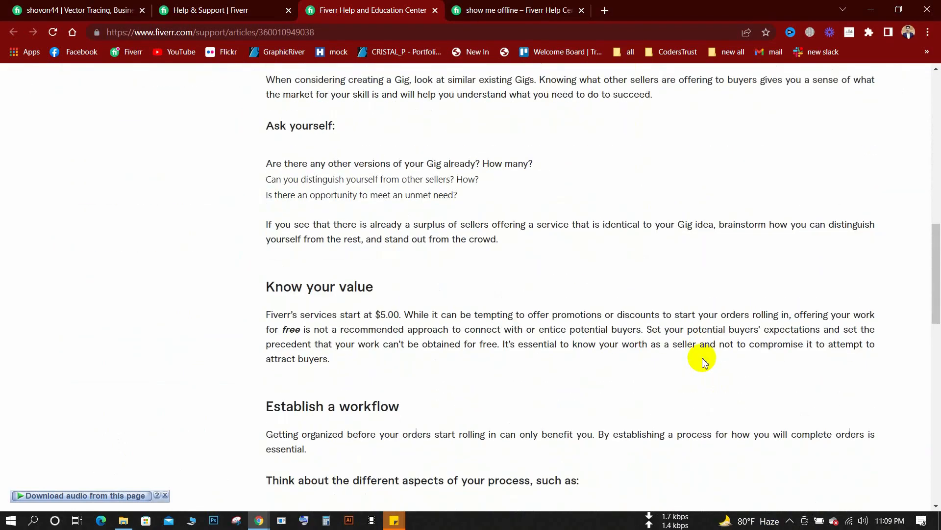
{"action": "scroll", "coordinate": [312, 308], "scroll_direction": "down", "scroll_amount": 1}
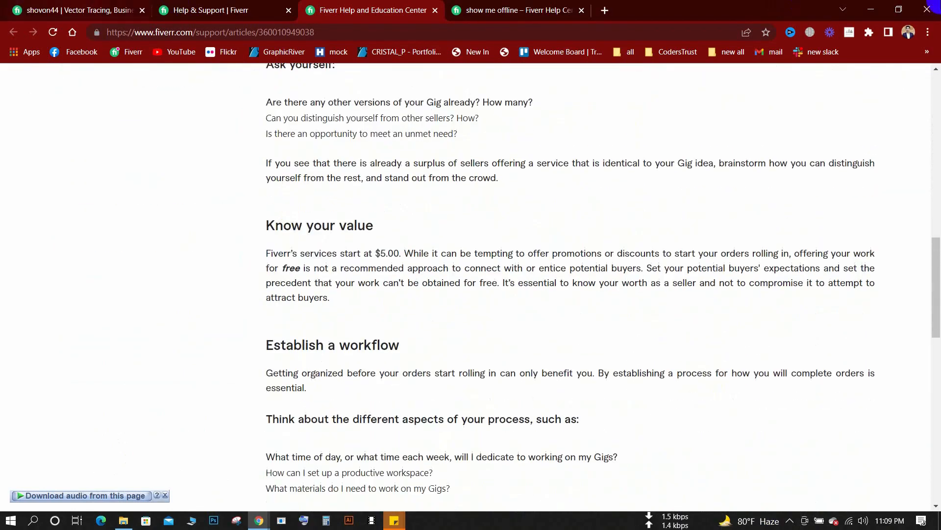
{"action": "scroll", "coordinate": [498, 437], "scroll_direction": "down", "scroll_amount": 2}
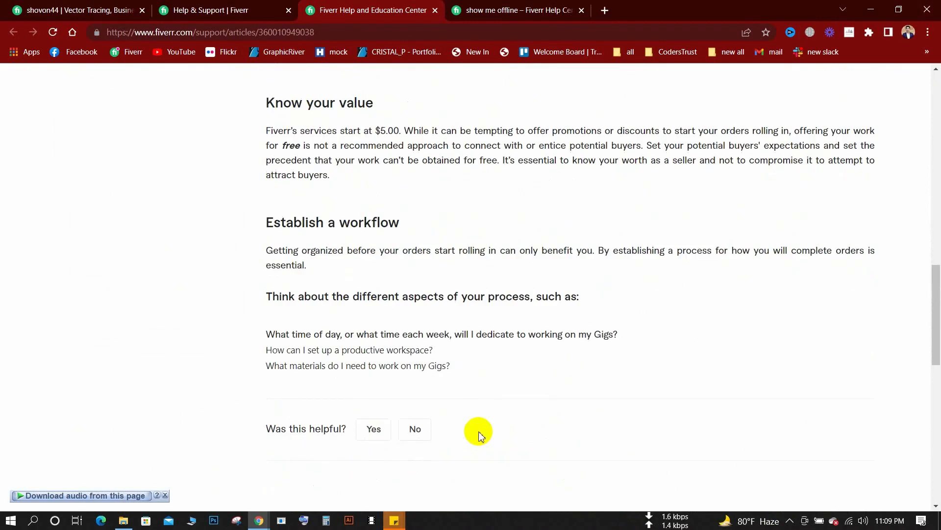
{"action": "scroll", "coordinate": [422, 421], "scroll_direction": "up", "scroll_amount": 4}
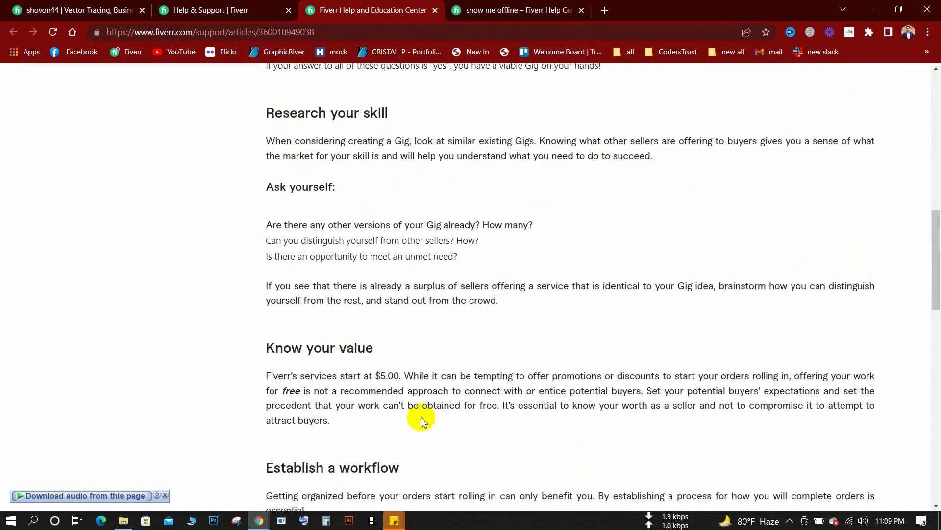
{"action": "scroll", "coordinate": [422, 421], "scroll_direction": "up", "scroll_amount": 1}
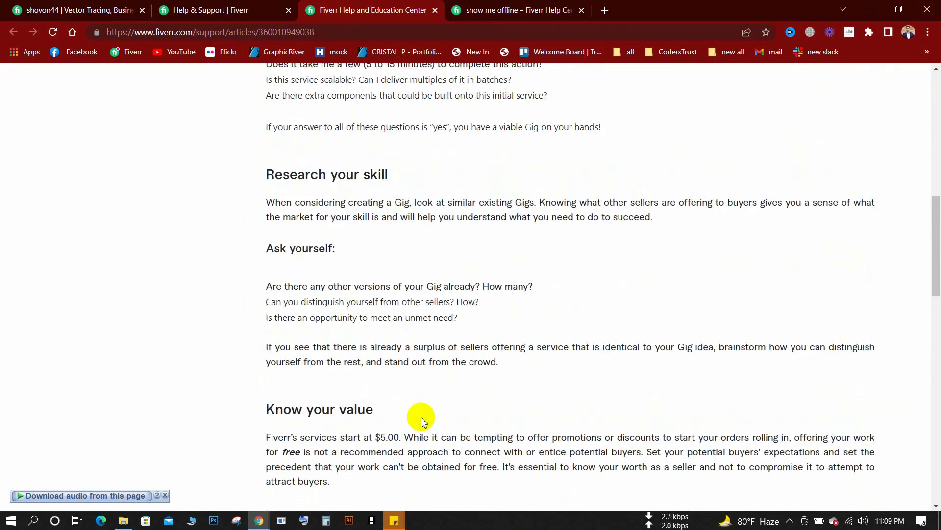
{"action": "scroll", "coordinate": [422, 421], "scroll_direction": "up", "scroll_amount": 4}
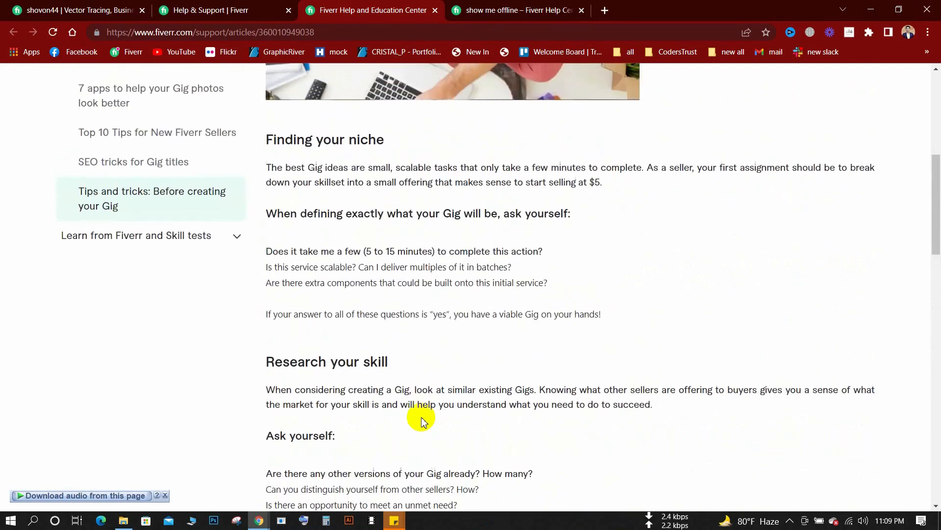
{"action": "scroll", "coordinate": [422, 421], "scroll_direction": "up", "scroll_amount": 2}
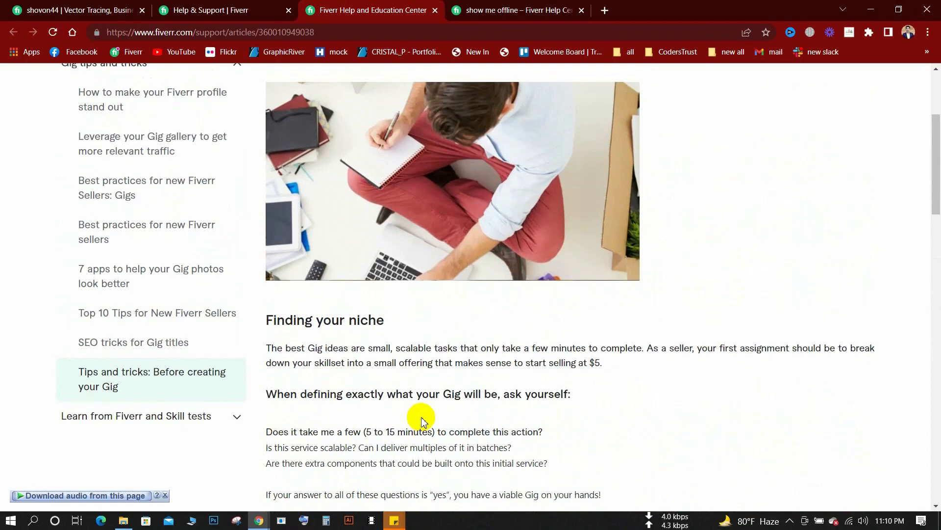
{"action": "scroll", "coordinate": [421, 424], "scroll_direction": "up", "scroll_amount": 1}
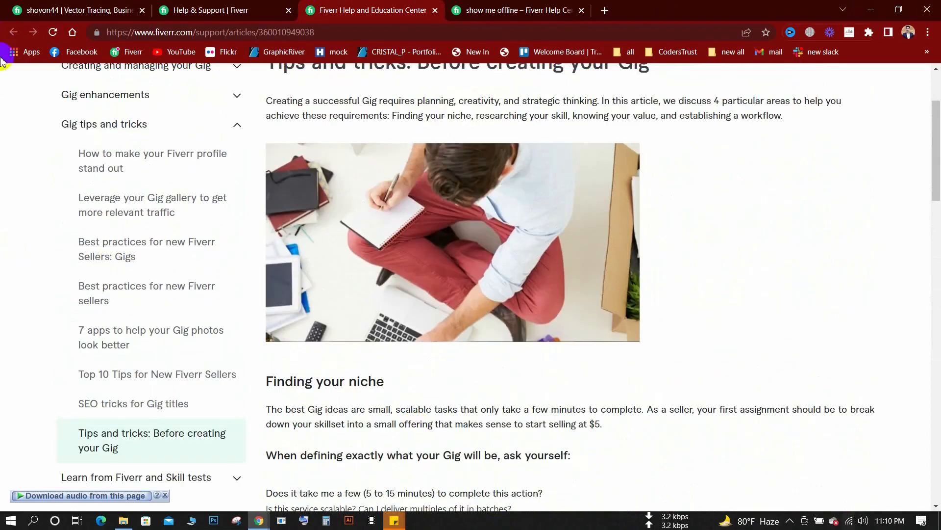
Open the article "SEO tricks for Gig titles" and read its advice on gig URLs, buyer-friendly titles and keywords
{"action": "left_click", "coordinate": [156, 418]}
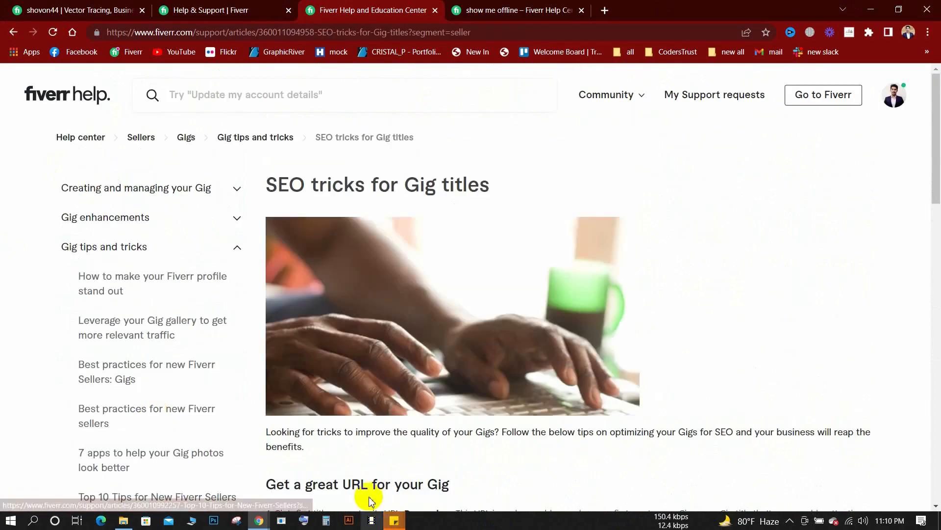
{"action": "scroll", "coordinate": [369, 500], "scroll_direction": "down", "scroll_amount": 3}
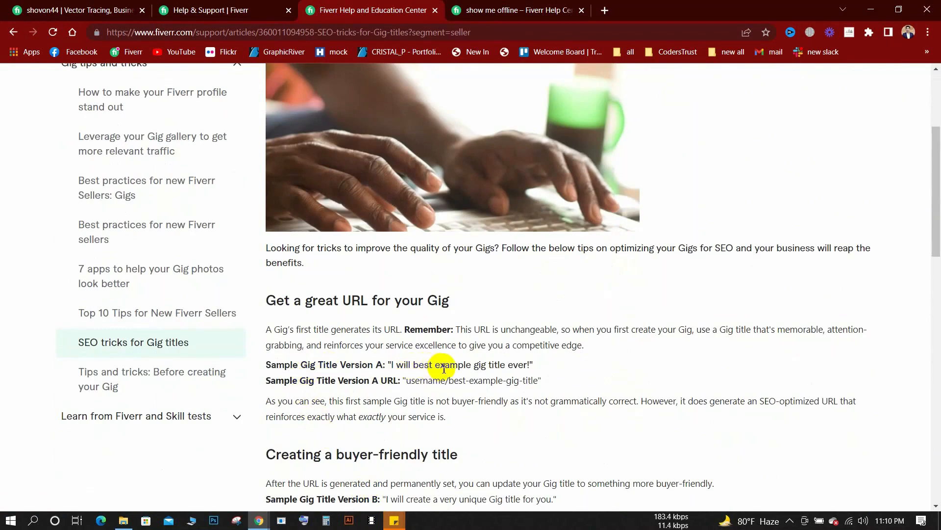
{"action": "left_click_drag", "start_coordinate": [439, 366], "coordinate": [520, 381]}
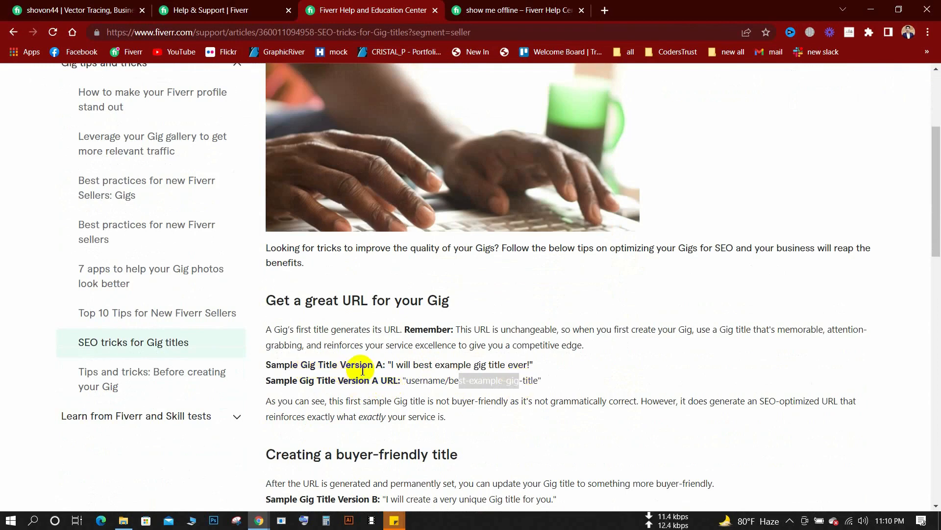
{"action": "scroll", "coordinate": [362, 370], "scroll_direction": "down", "scroll_amount": 1}
{"action": "scroll", "coordinate": [360, 373], "scroll_direction": "down", "scroll_amount": 3}
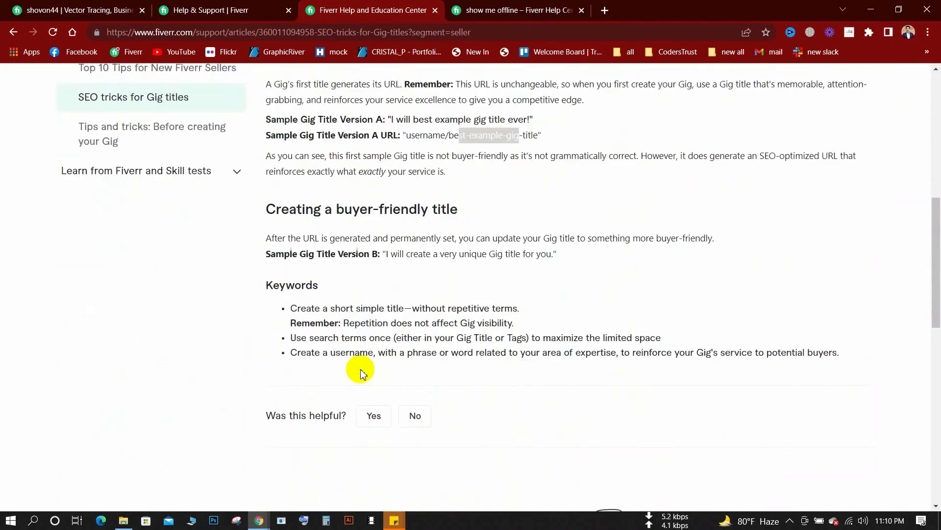
Open "Top 10 Tips for New Fiverr Sellers" and read the tips, highlighting the one on using SEO
{"action": "scroll", "coordinate": [360, 373], "scroll_direction": "up", "scroll_amount": 6}
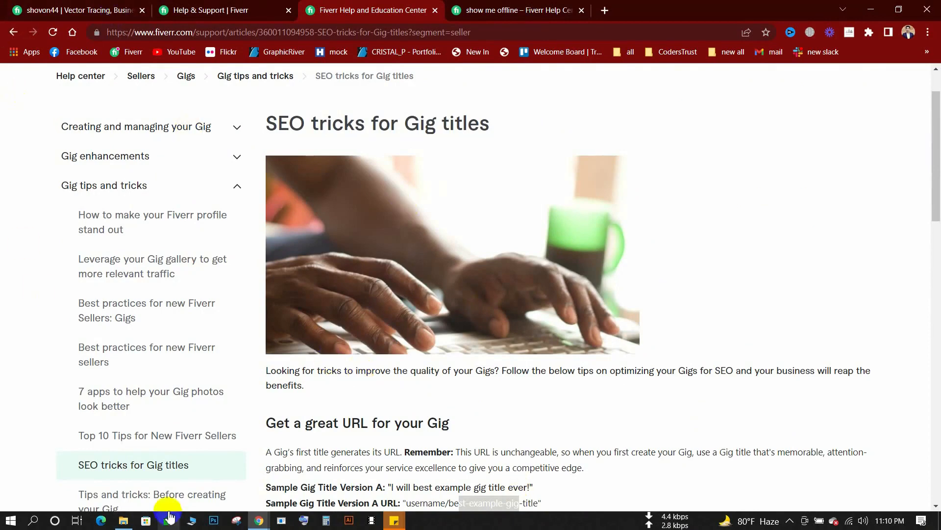
{"action": "left_click", "coordinate": [108, 436]}
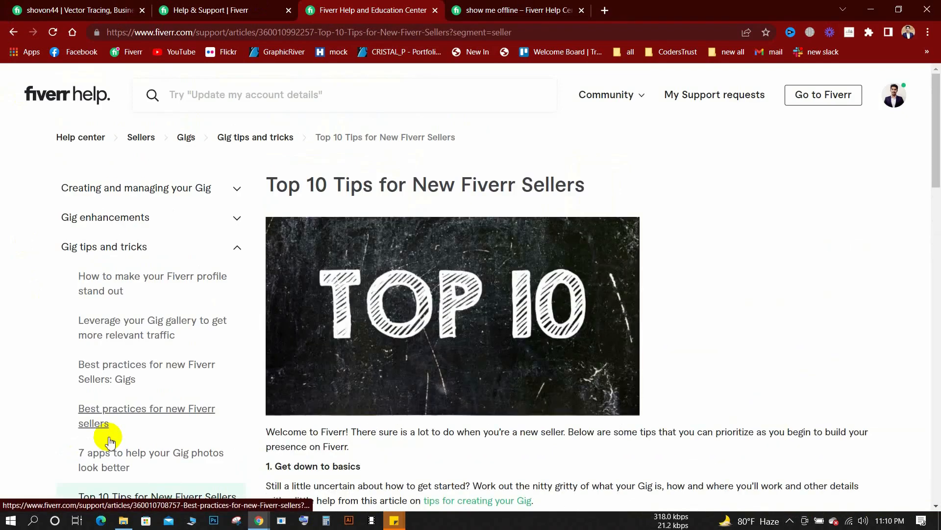
{"action": "scroll", "coordinate": [131, 414], "scroll_direction": "down", "scroll_amount": 3}
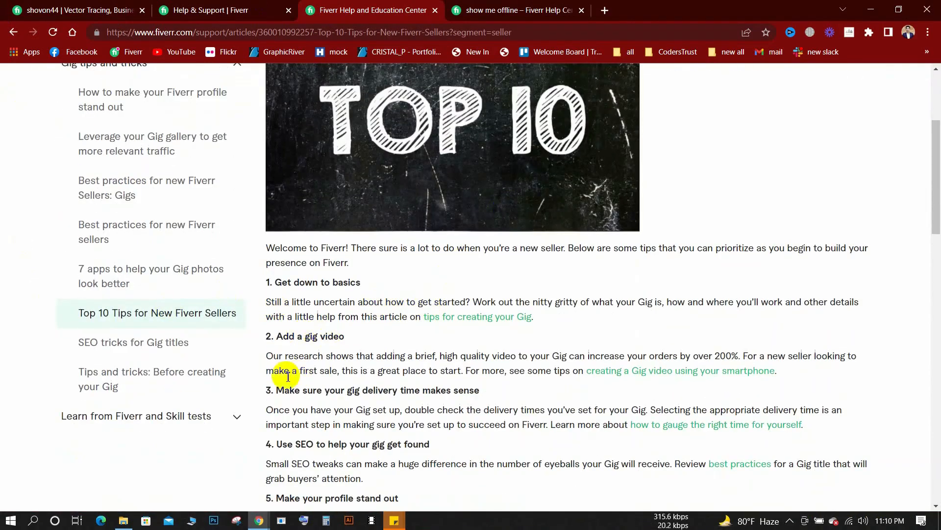
{"action": "scroll", "coordinate": [365, 400], "scroll_direction": "down", "scroll_amount": 1}
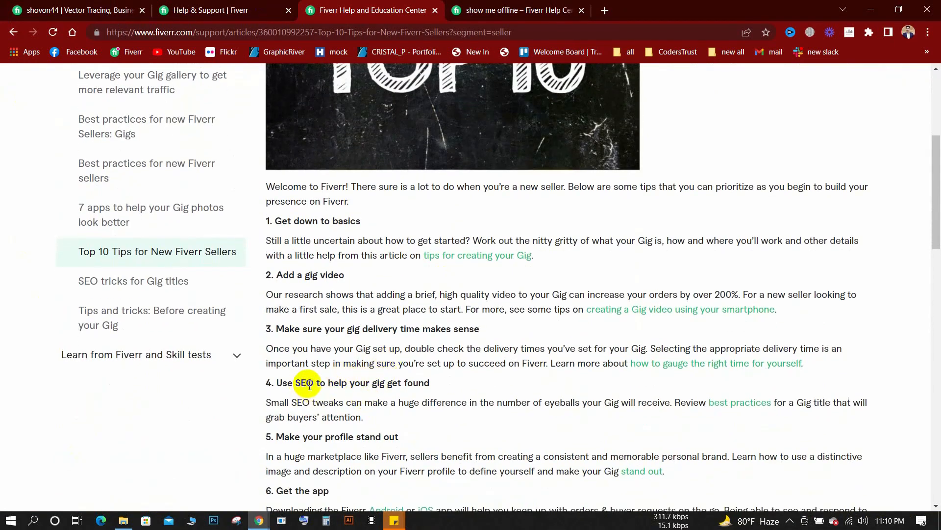
{"action": "left_click_drag", "start_coordinate": [315, 383], "coordinate": [375, 386]}
{"action": "scroll", "coordinate": [376, 386], "scroll_direction": "down", "scroll_amount": 2}
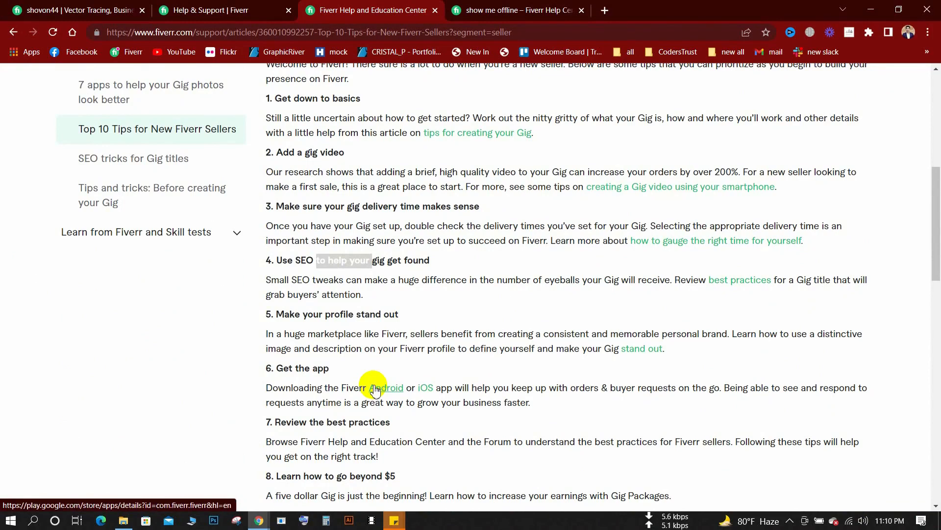
Return to the start of the Top 10 tips article and skim it through to the Contact Support section
{"action": "scroll", "coordinate": [358, 402], "scroll_direction": "up", "scroll_amount": 8}
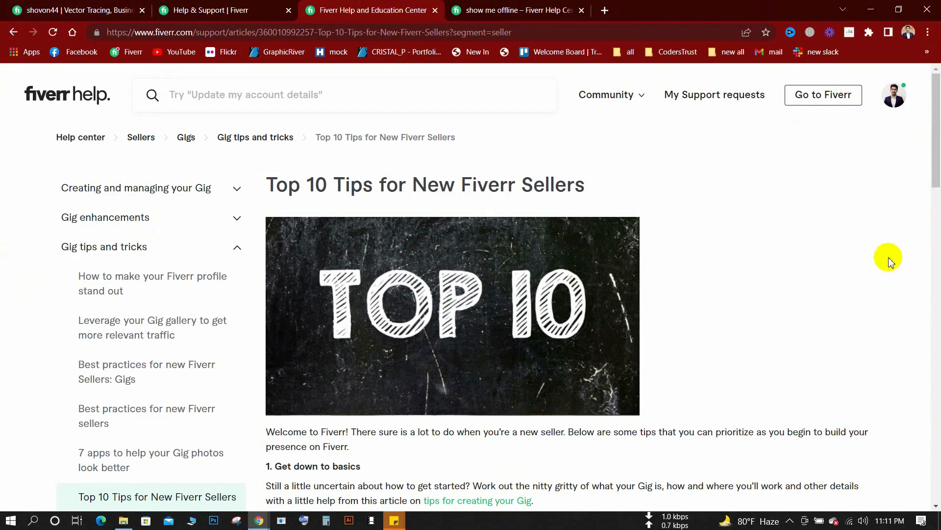
{"action": "scroll", "coordinate": [866, 269], "scroll_direction": "down", "scroll_amount": 20}
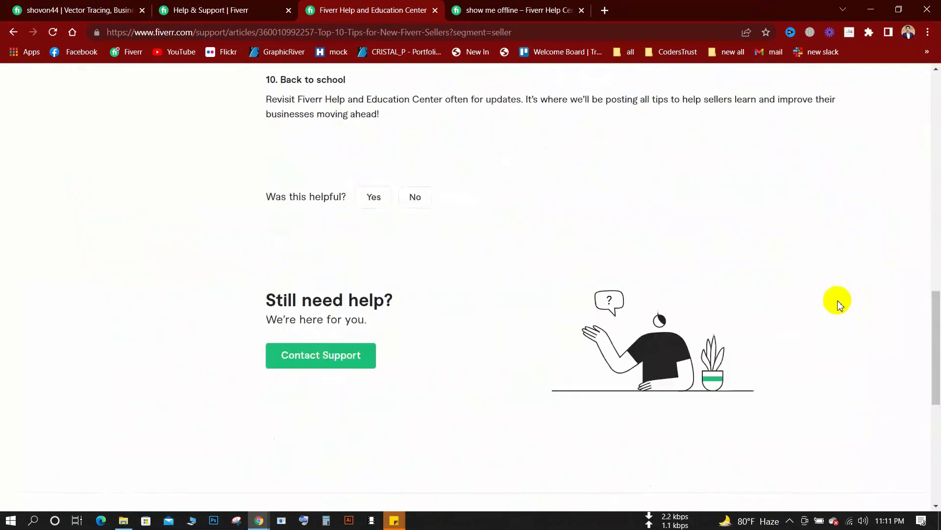
{"action": "scroll", "coordinate": [837, 301], "scroll_direction": "down", "scroll_amount": 2}
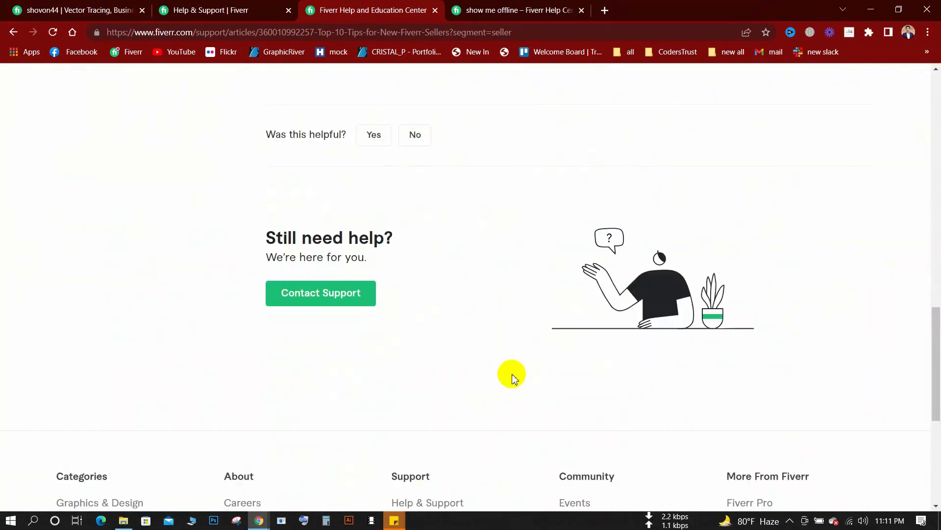